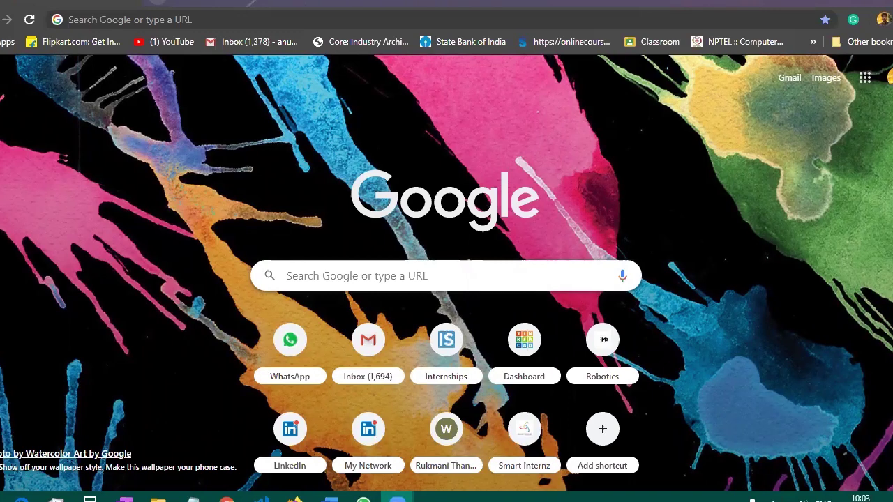
Step: Open the Tinkercad dashboard and create a new circuit from the Circuits section
left_click(273, 25)
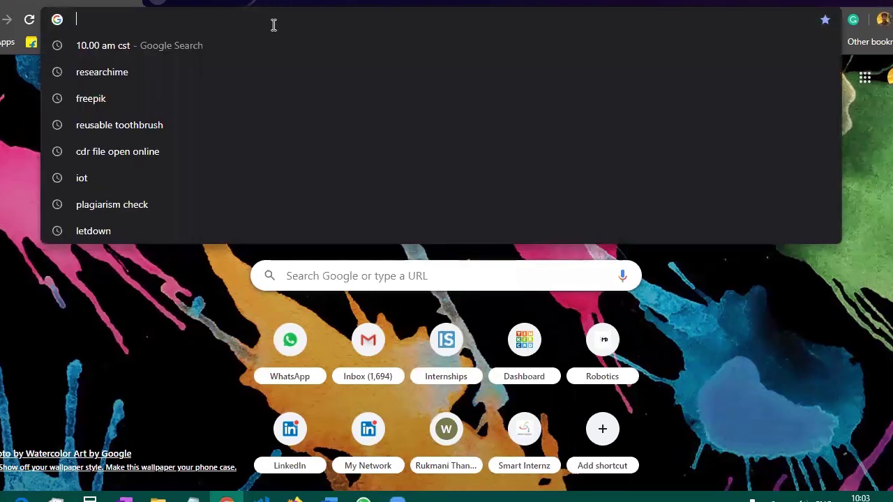
type("tin")
key("Return")
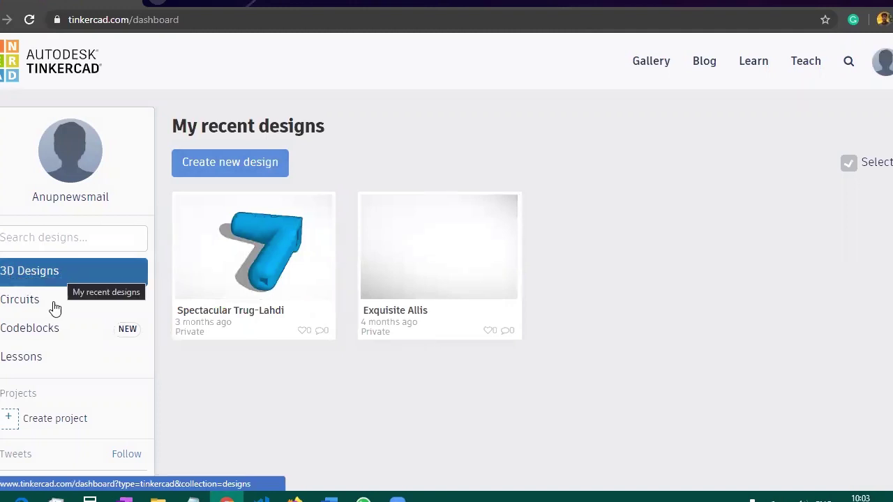
left_click(25, 308)
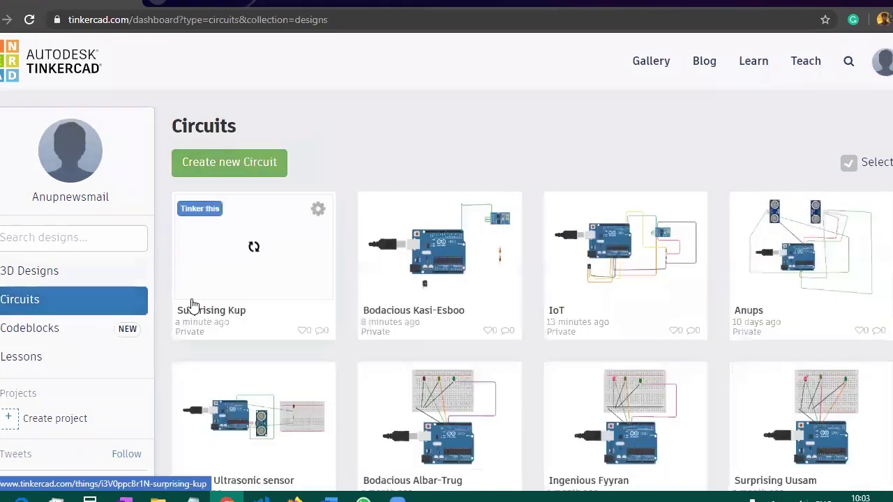
left_click(219, 161)
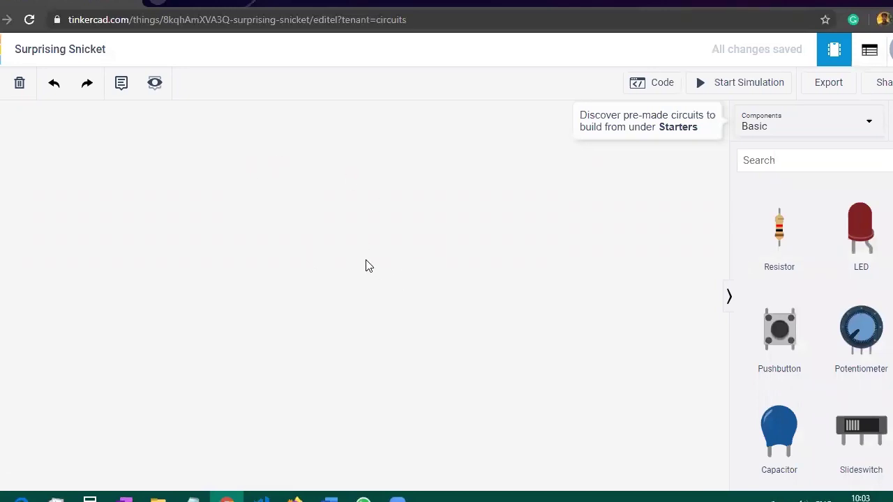
Step: Search the components for Arduino and place an Arduino Uno R3 on the empty workspace
left_click(793, 163)
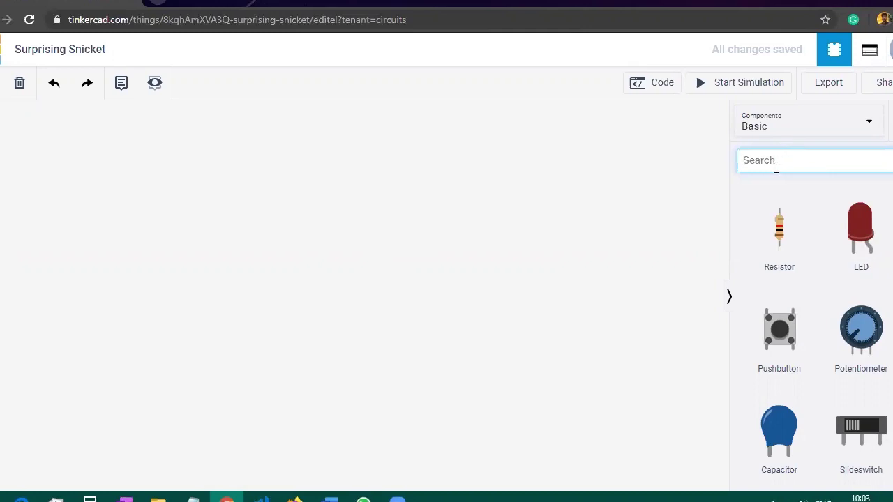
type("arduin")
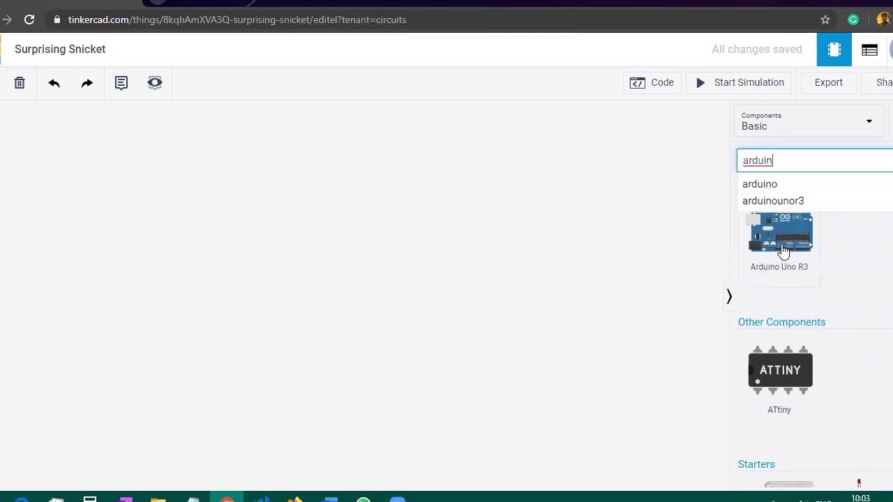
left_click(249, 298)
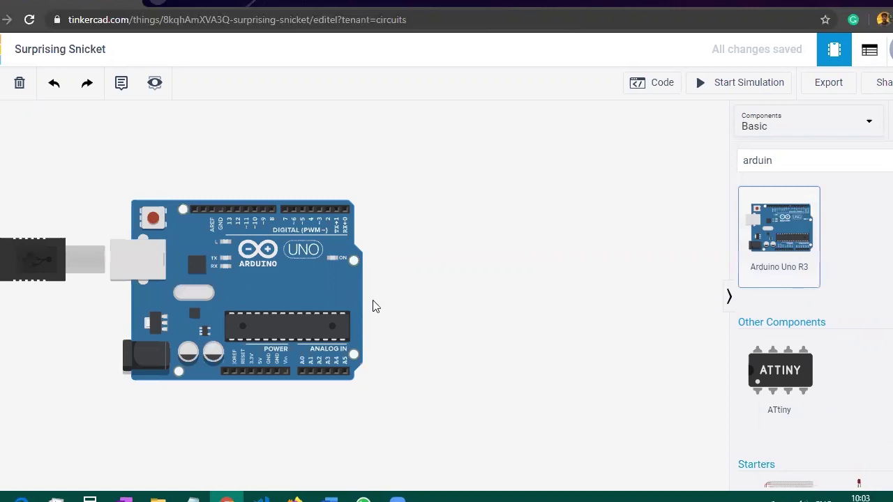
Step: Search the components for "temp" and place a Temperature Sensor [TMP36] below the Arduino
left_click(818, 160)
key("BackSpace")
key("BackSpace")
key("BackSpace")
key("BackSpace")
key("BackSpace")
key("BackSpace")
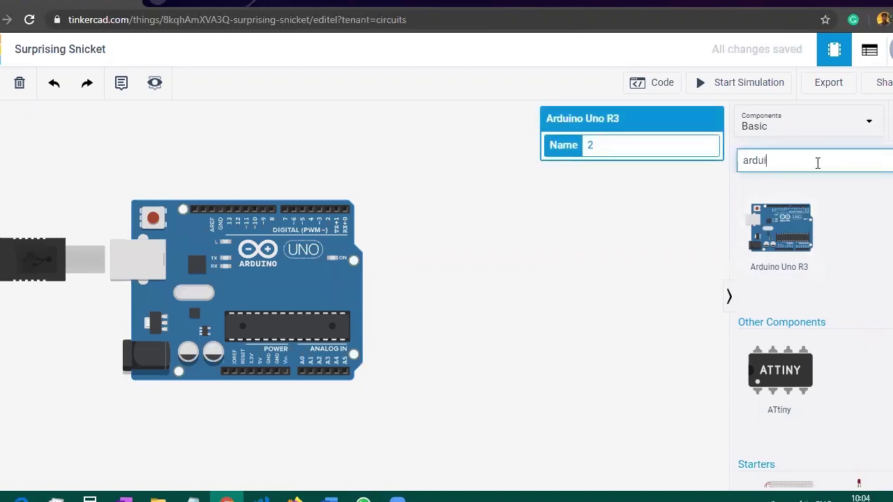
type("temp")
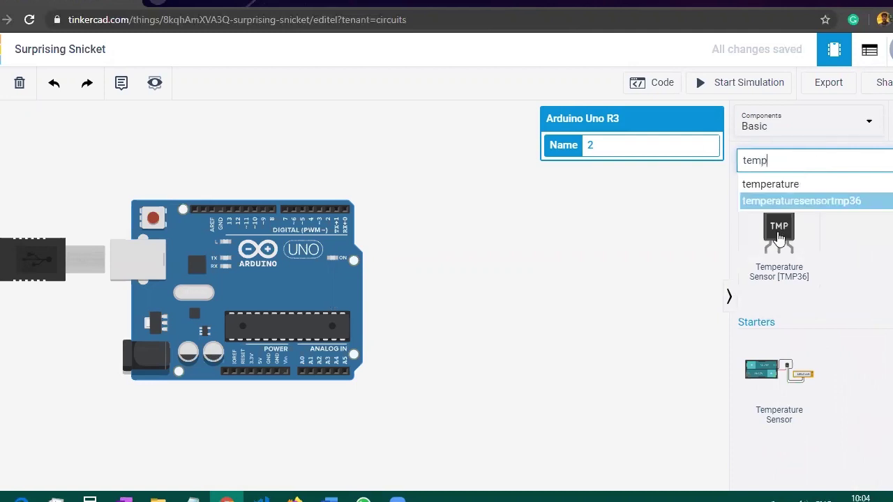
left_click_drag(779, 237, 182, 440)
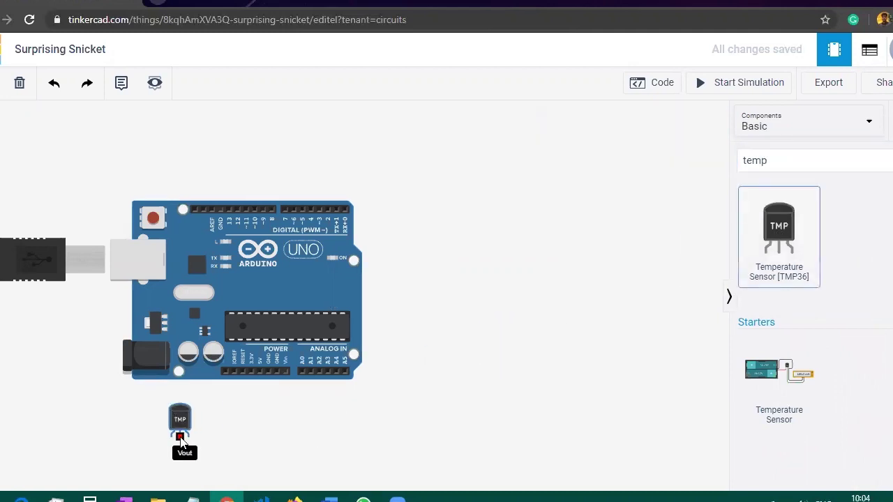
Step: Search the components for "esp" and place a Wifi Module (ESP8266) to the right of the Arduino
left_click(787, 161)
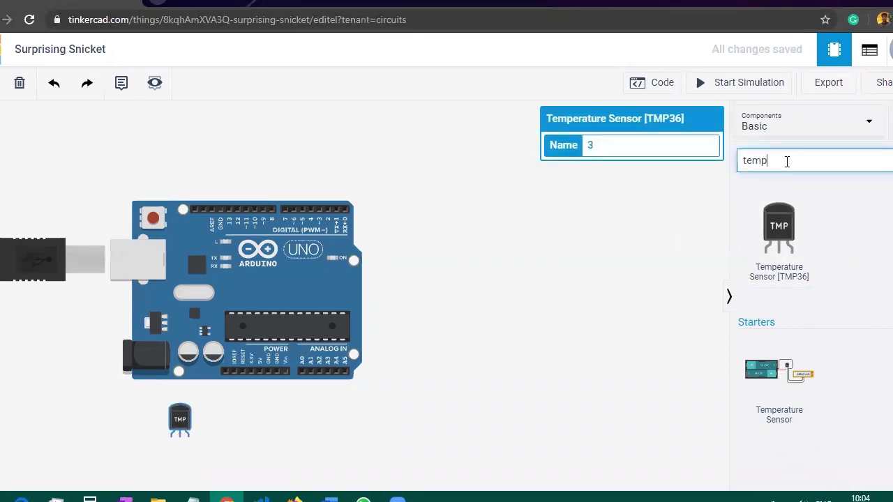
key("BackSpace")
key("BackSpace")
type("esp")
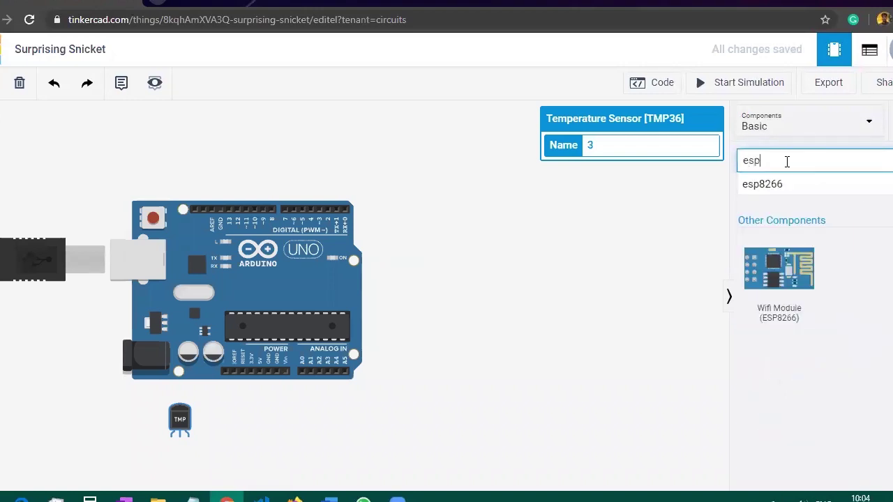
left_click_drag(784, 263, 555, 260)
left_click_drag(797, 169, 735, 172)
key("Delete")
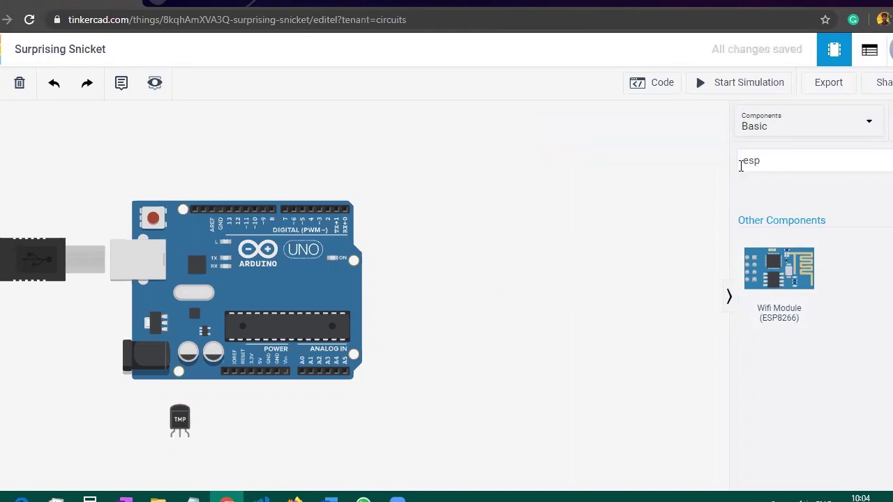
key("ctrl+z")
Step: Clear the component search and place two resistors end to end in a vertical line below the Wifi module
double_click(797, 169)
key("BackSpace")
left_click_drag(789, 229, 508, 370)
left_click_drag(761, 235, 511, 411)
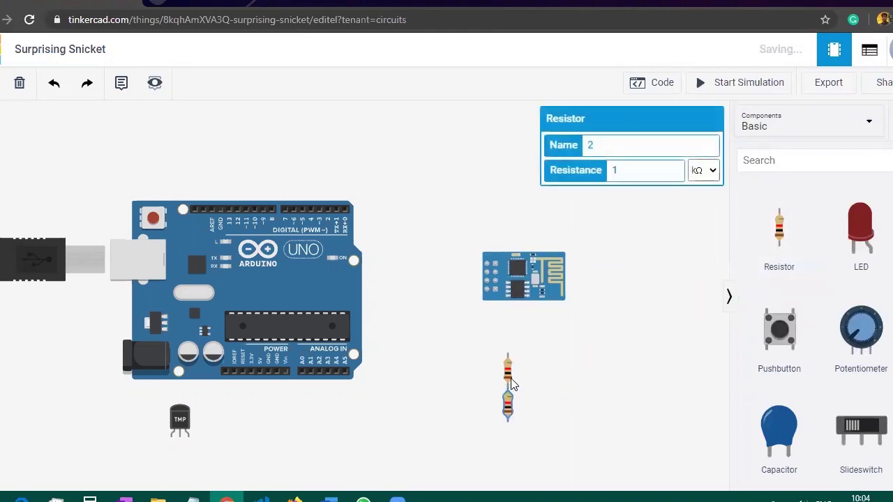
left_click_drag(507, 379, 475, 411)
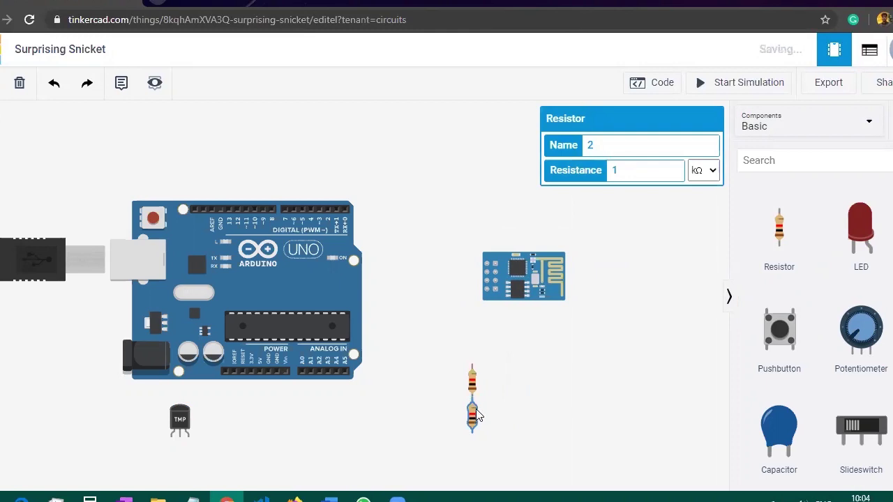
Step: Link the second, third and fourth pins of the Wifi module's left column with short green wire loops
left_click(487, 274)
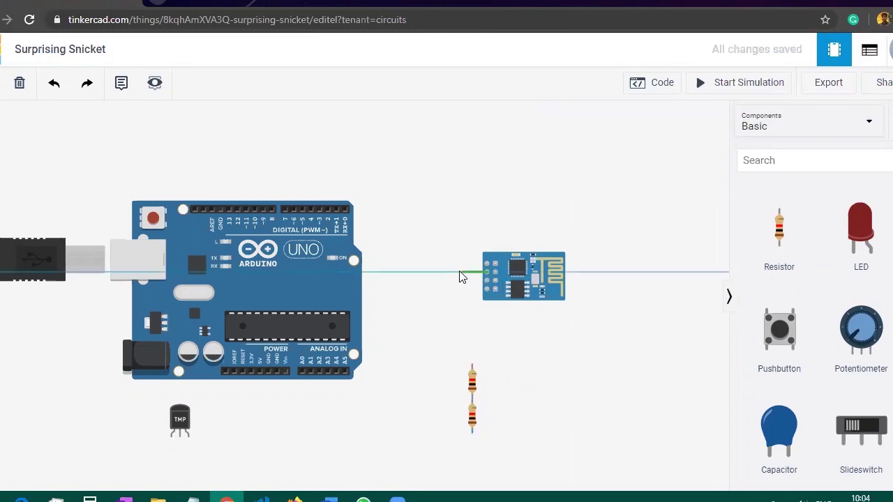
left_click(455, 273)
left_click(455, 281)
left_click(487, 281)
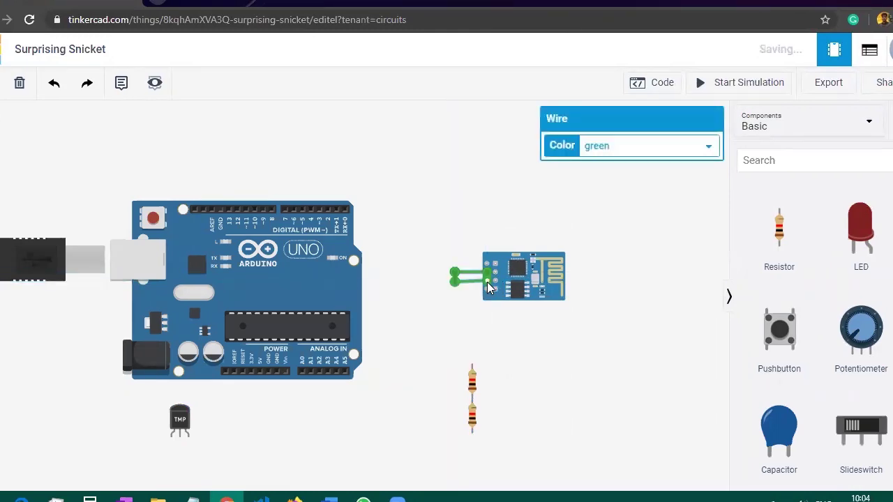
left_click(487, 292)
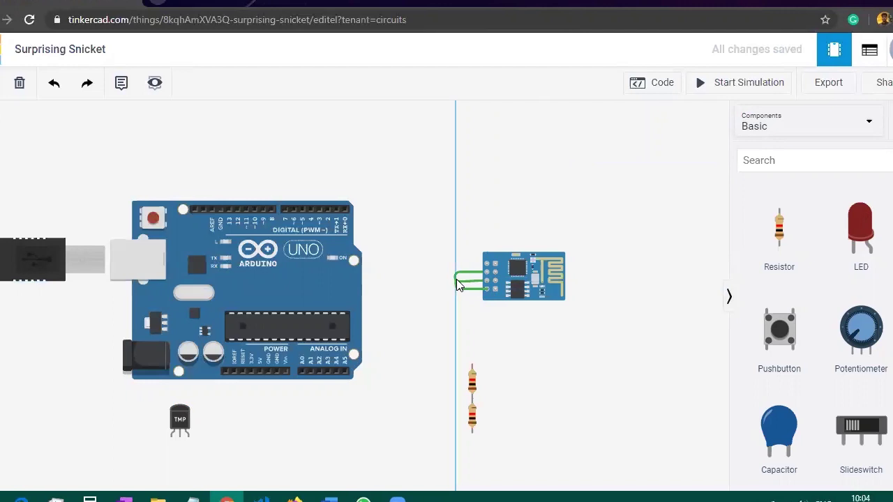
left_click(486, 278)
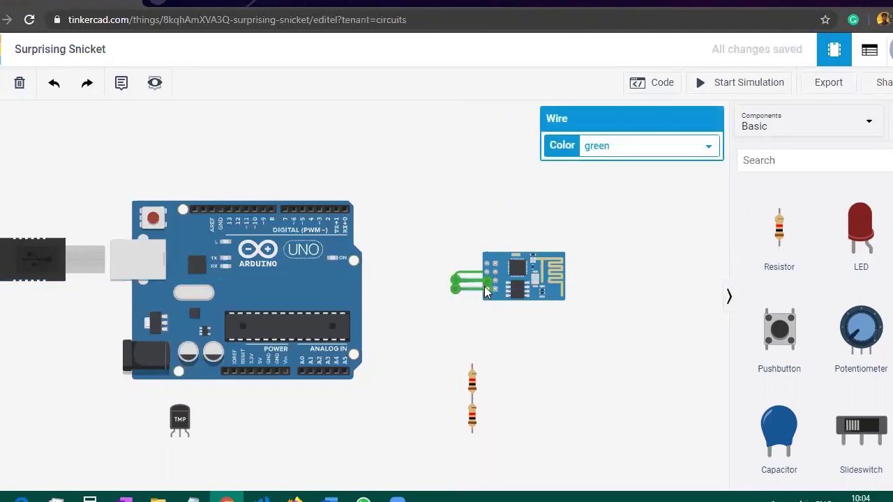
left_click(493, 336)
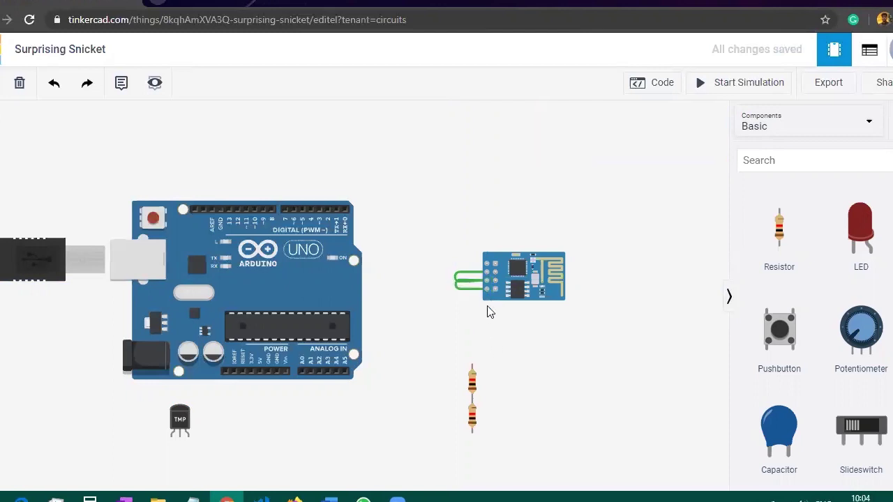
Step: Wire the lowest pin of the Wifi module's left column to the Arduino's 3.3V pin, routed around and below the board
left_click(487, 293)
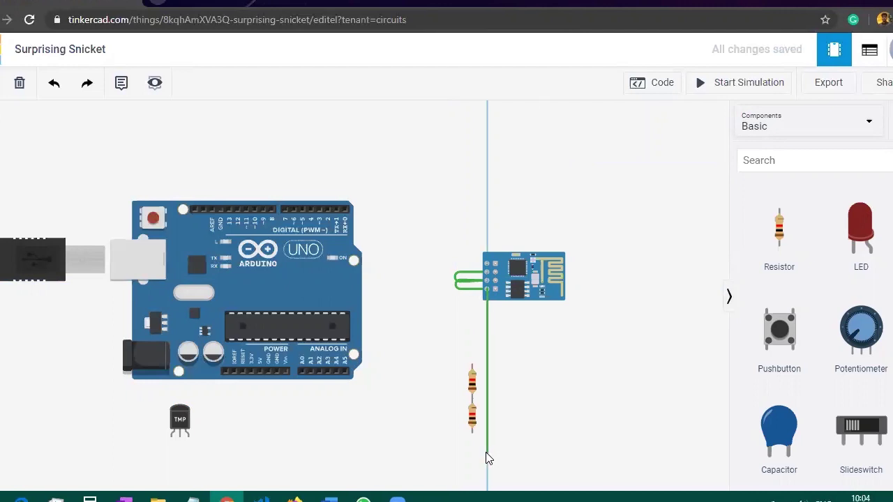
left_click(403, 288)
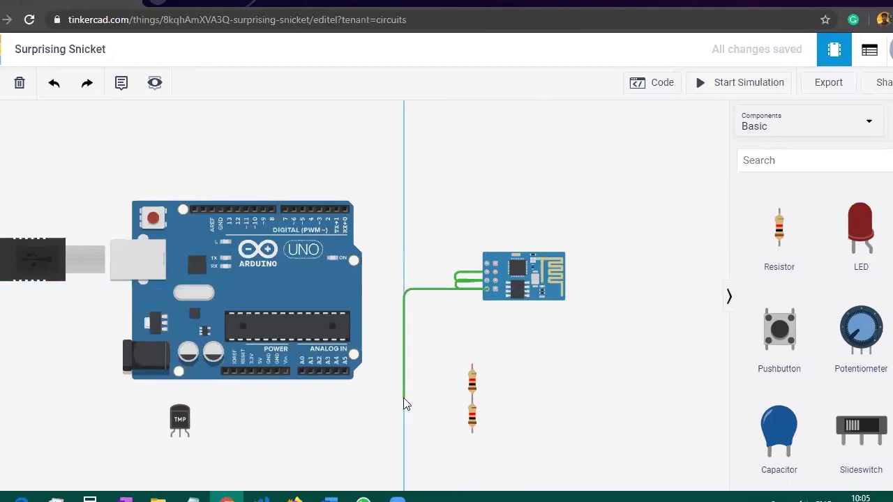
left_click(403, 396)
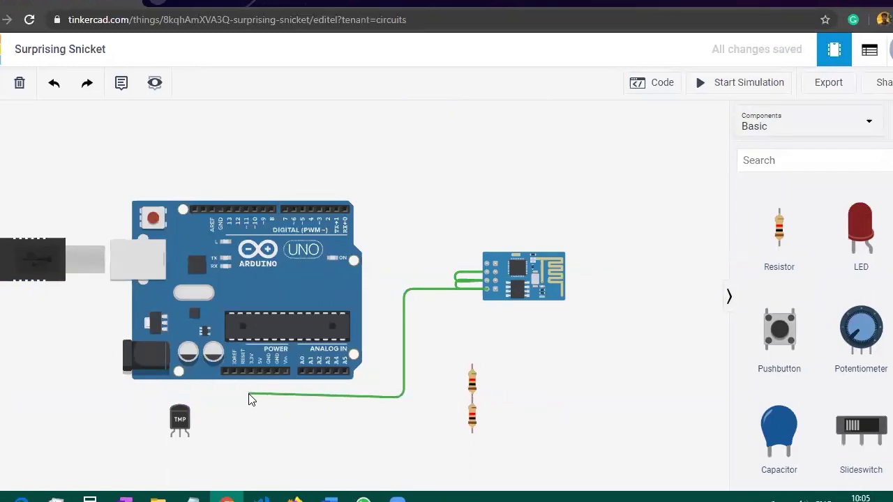
left_click(248, 398)
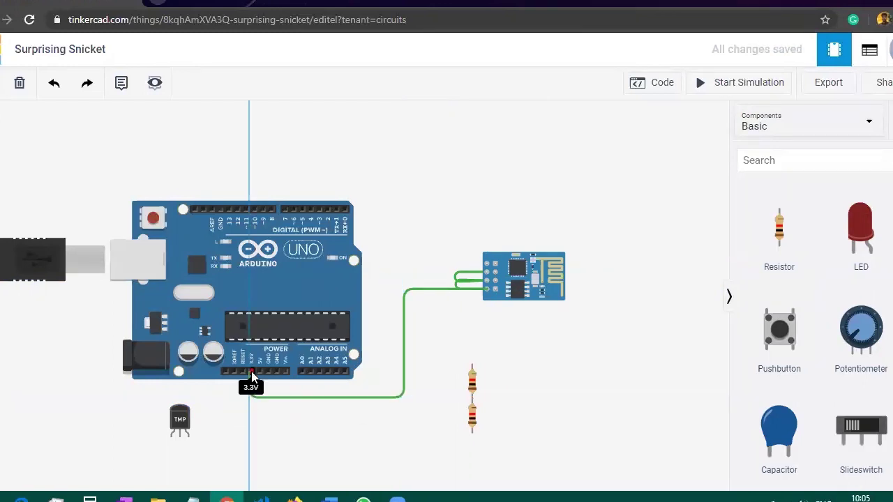
left_click(251, 371)
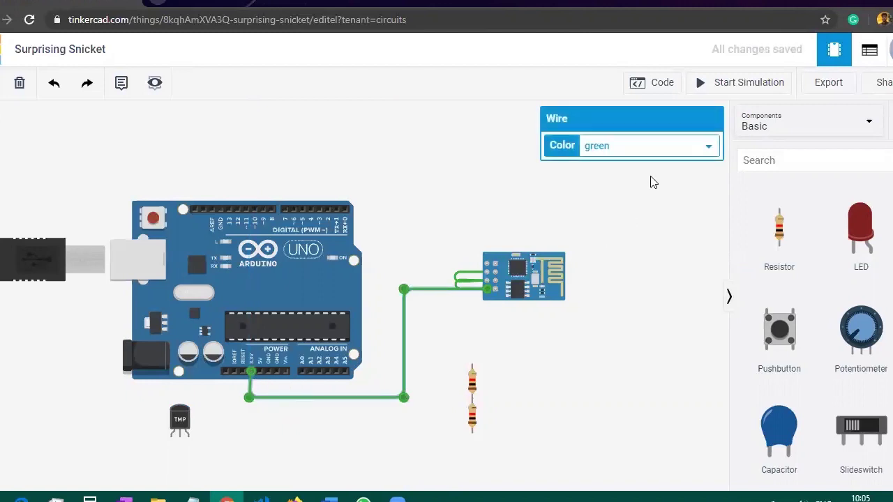
Step: Change the color of the 3.3V wire to red
left_click_drag(741, 223, 800, 239)
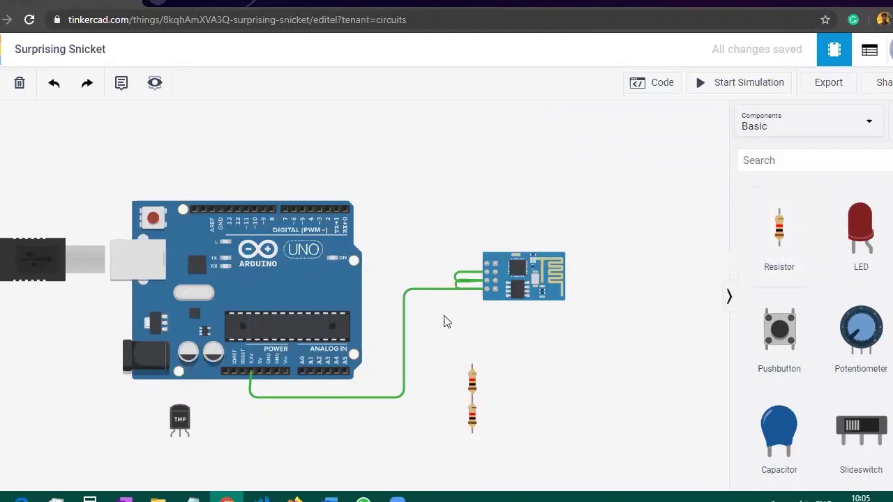
left_click(404, 340)
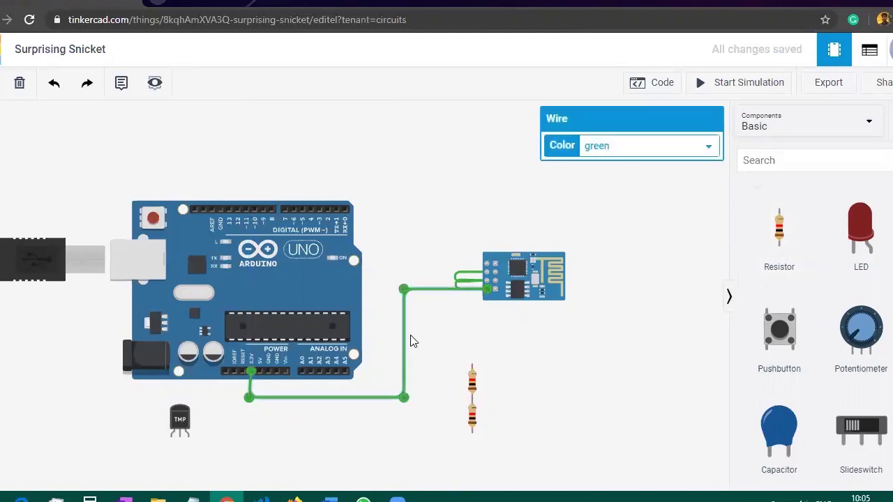
left_click(689, 139)
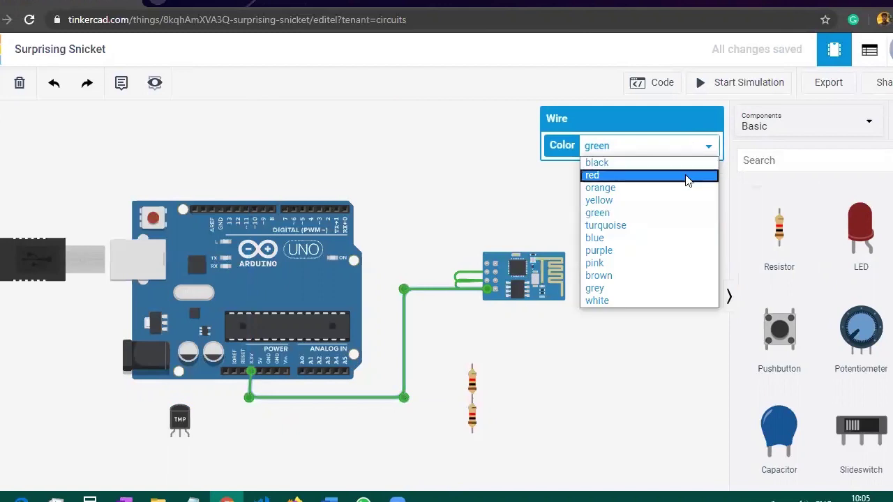
left_click(685, 177)
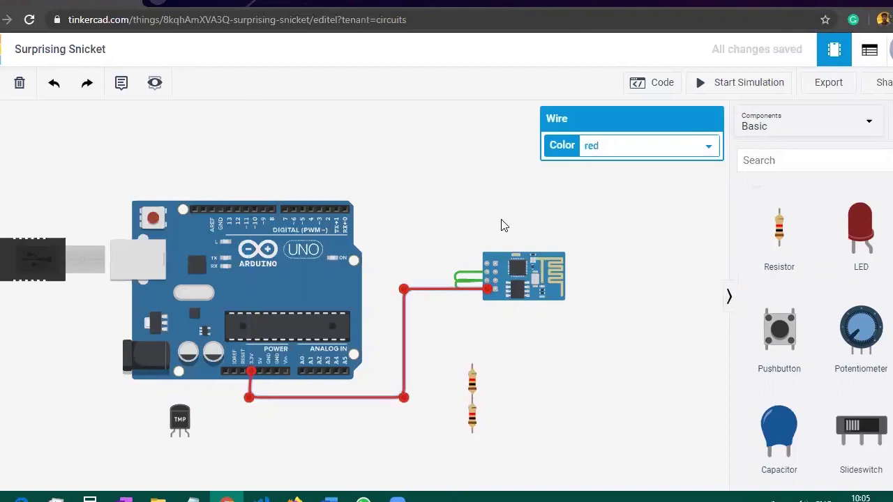
Step: Wire the top pin of the Wifi module's left column to the Arduino's RX pin 0, routed above the board with straight bends
left_click(487, 264)
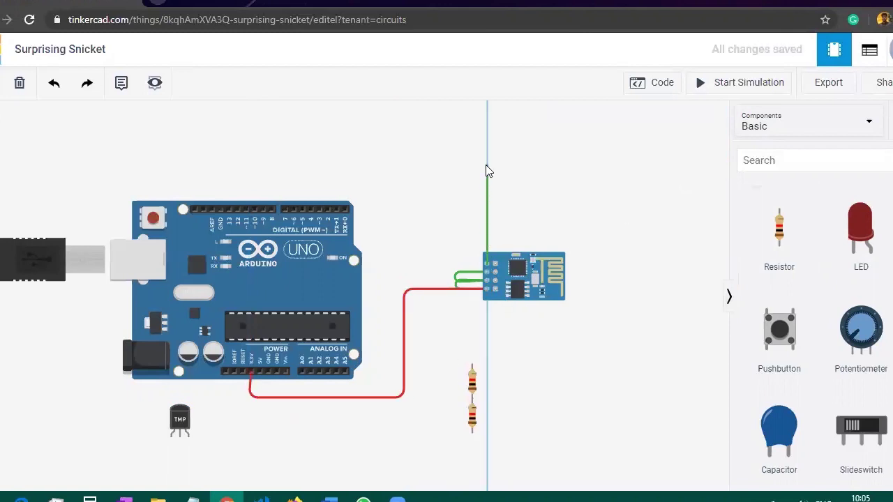
left_click(488, 147)
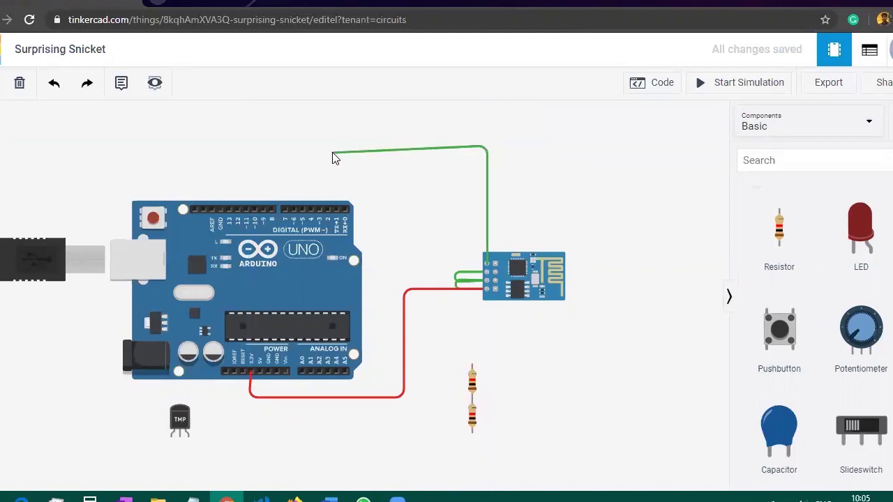
left_click(350, 150)
left_click(348, 209)
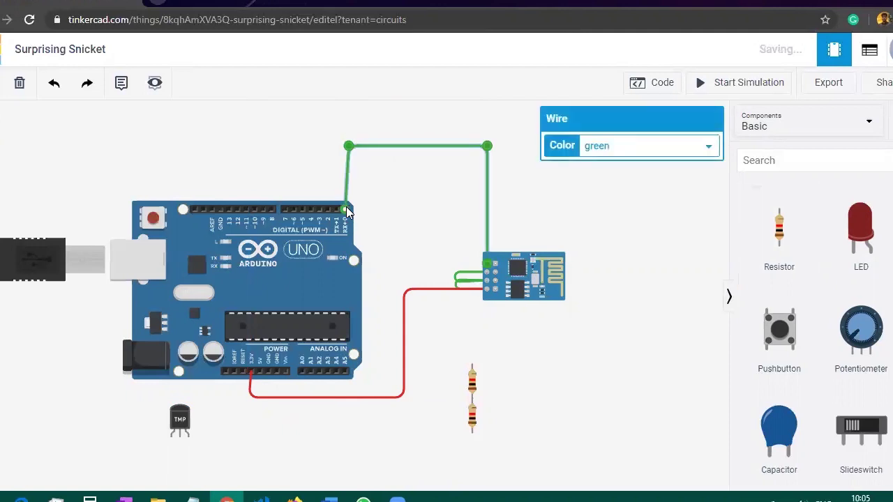
mouse_move(351, 148)
left_mouse_down()
mouse_move(342, 138)
mouse_move(351, 150)
left_mouse_up()
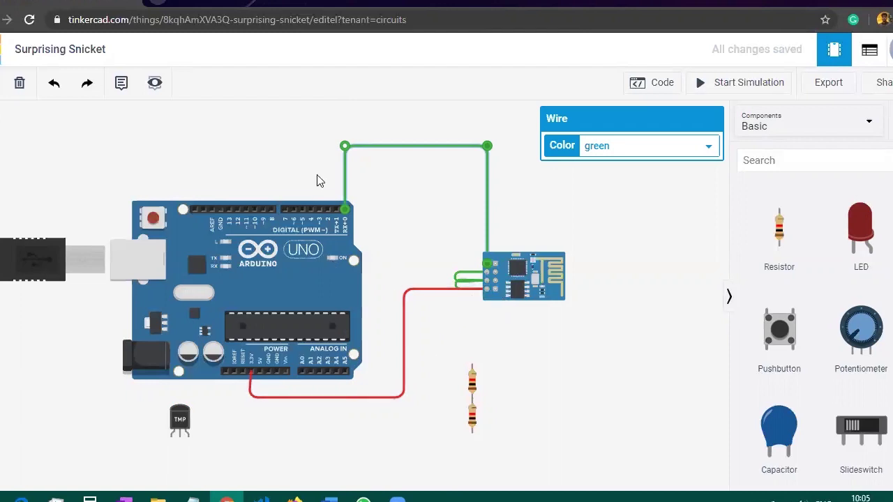
Step: Wire the Arduino's TX pin 1 to the top terminal of the upper resistor, routed above the board, and color the wire pink
left_click(335, 211)
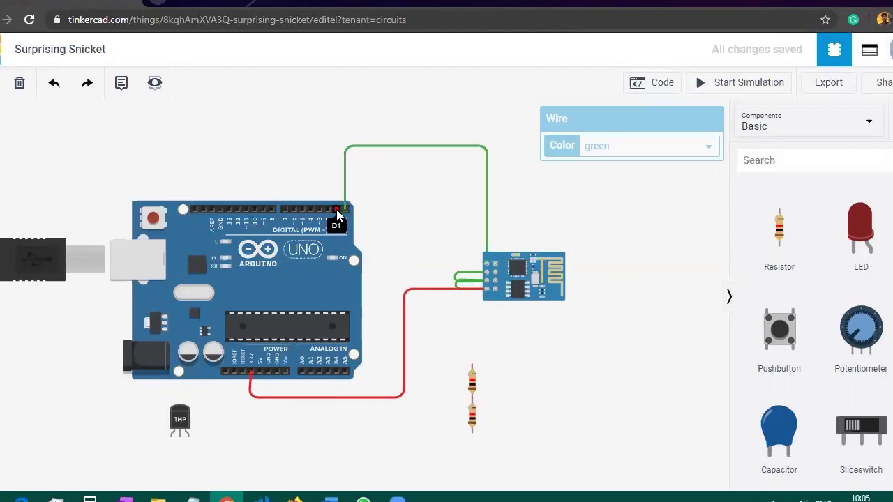
left_click(336, 120)
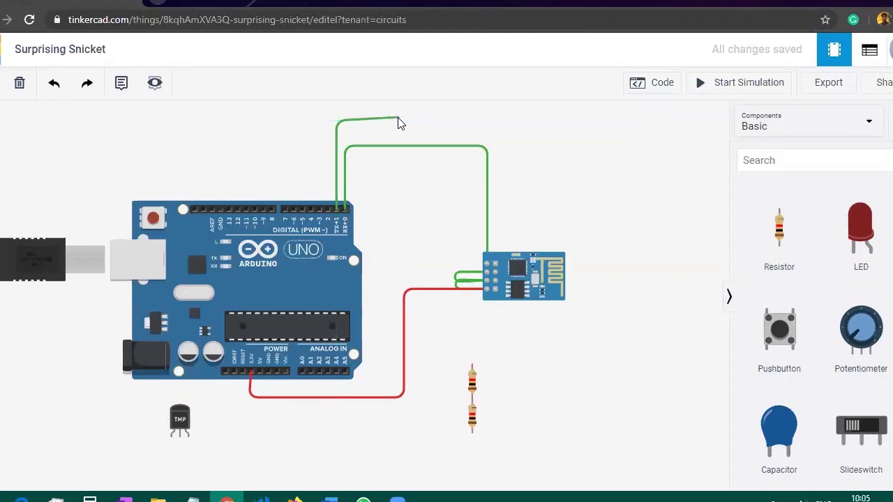
left_click(422, 123)
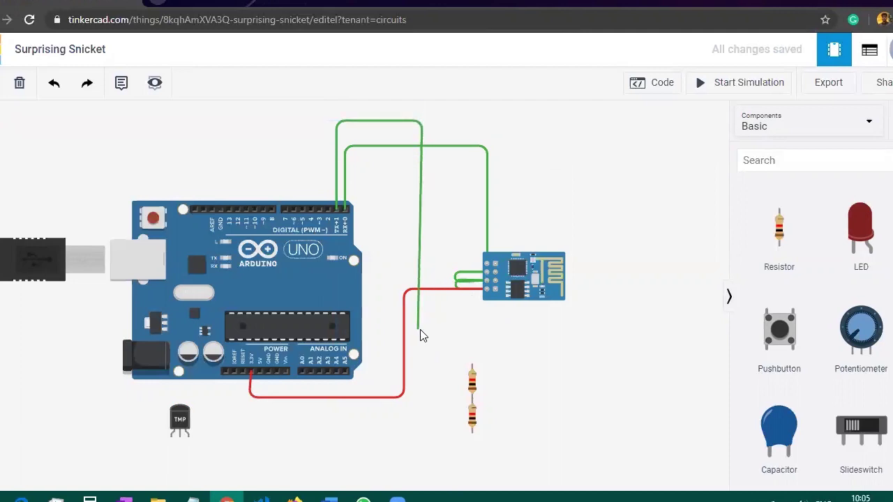
left_click(427, 352)
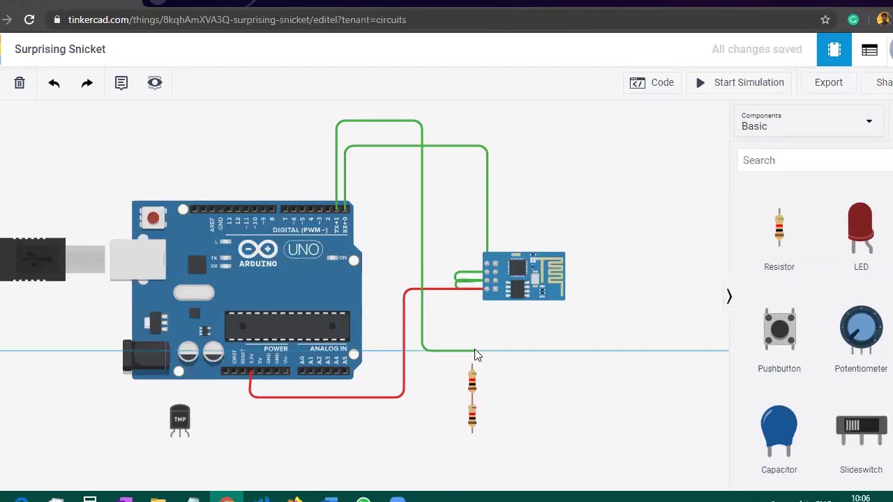
left_click(473, 365)
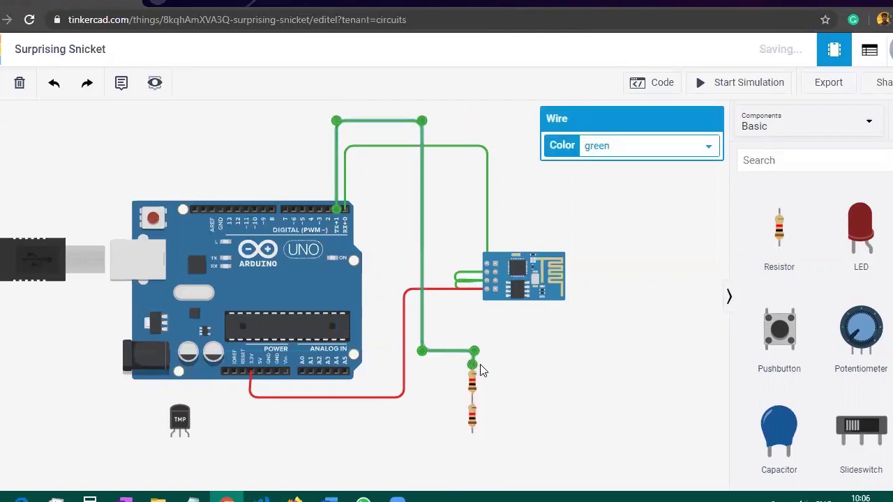
left_click(620, 154)
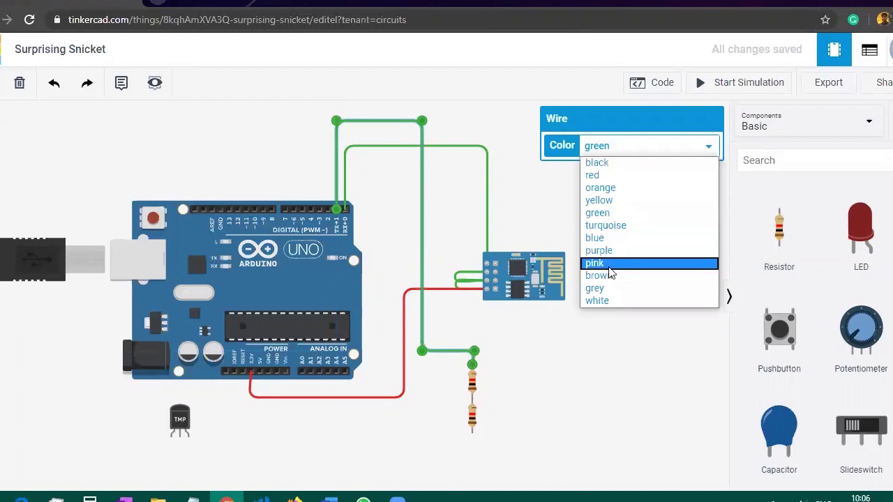
left_click(595, 264)
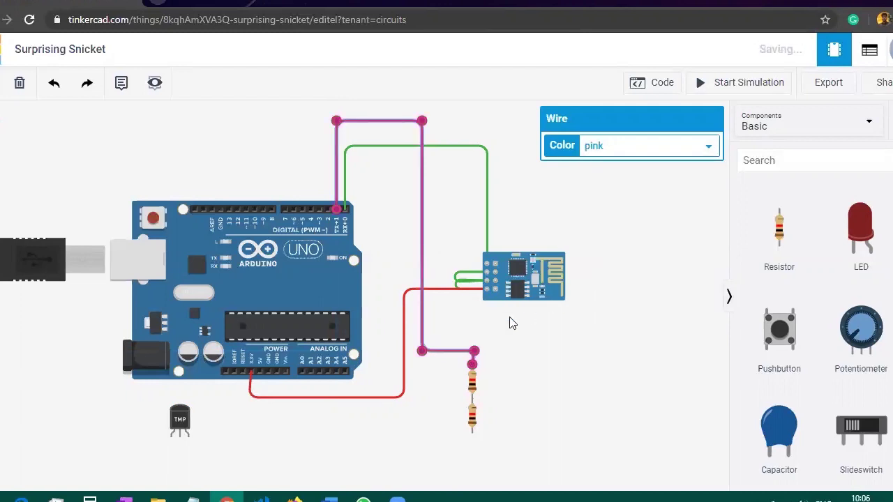
Step: Wire the junction between the two resistors to the top pin of the Wifi module's right column, routed around the module
left_click(473, 402)
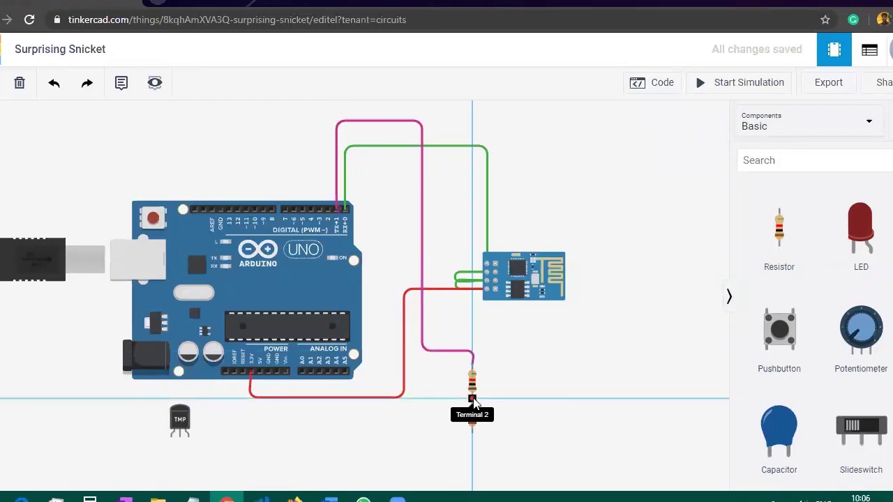
left_click(651, 399)
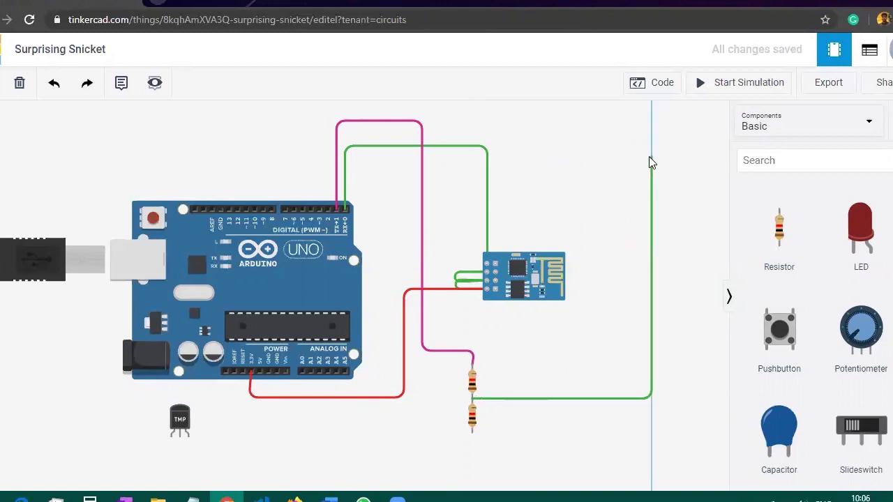
left_click(650, 160)
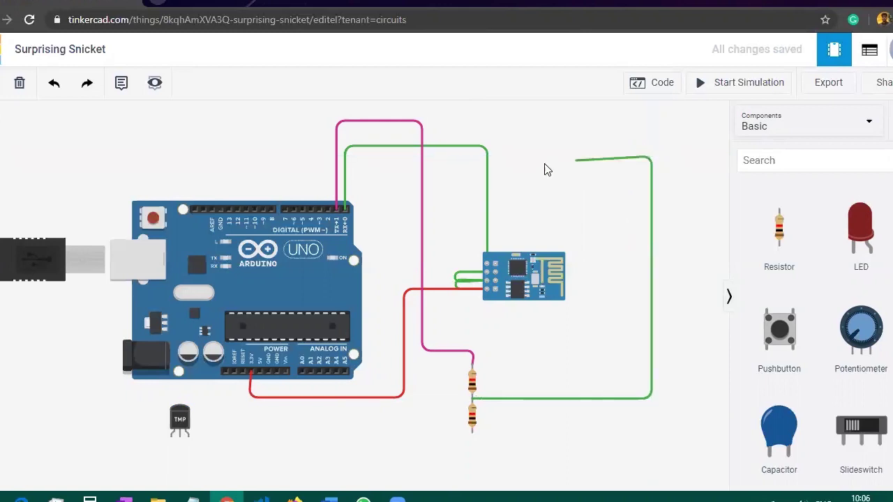
left_click(492, 161)
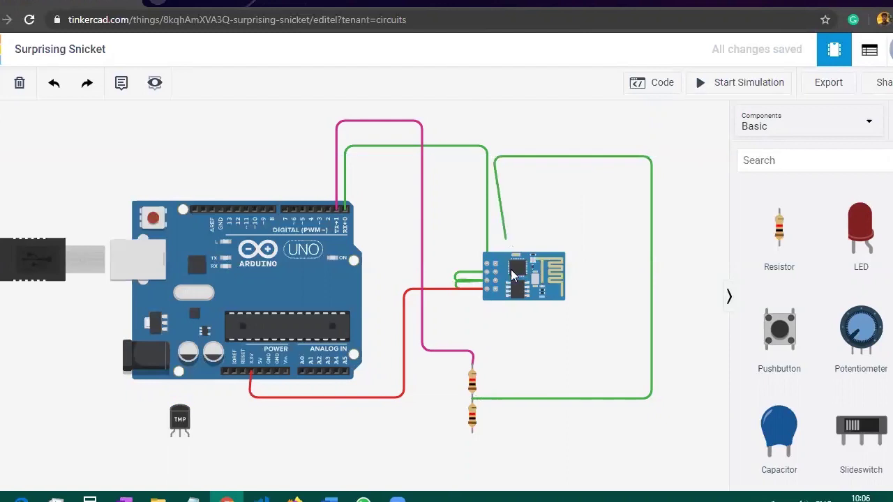
left_click(496, 268)
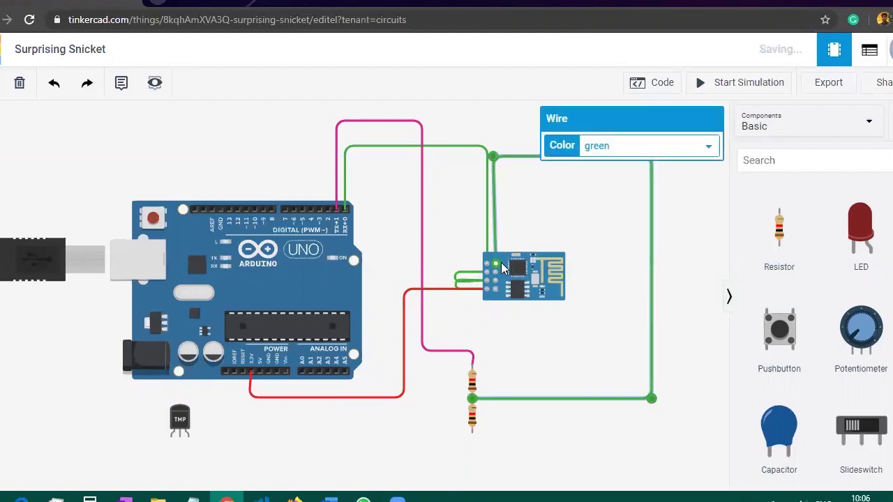
Step: Color the wire between the resistor junction and the Wifi module black and straighten its vertical segment above the module
left_click(687, 143)
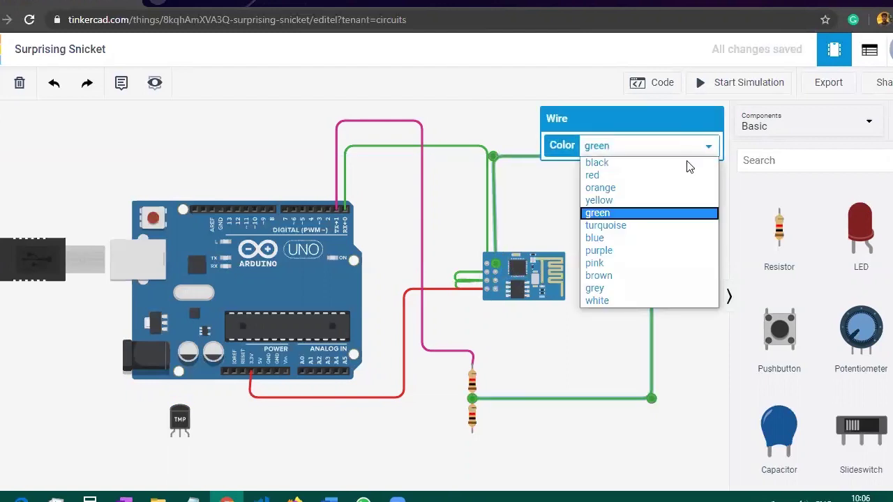
left_click(687, 163)
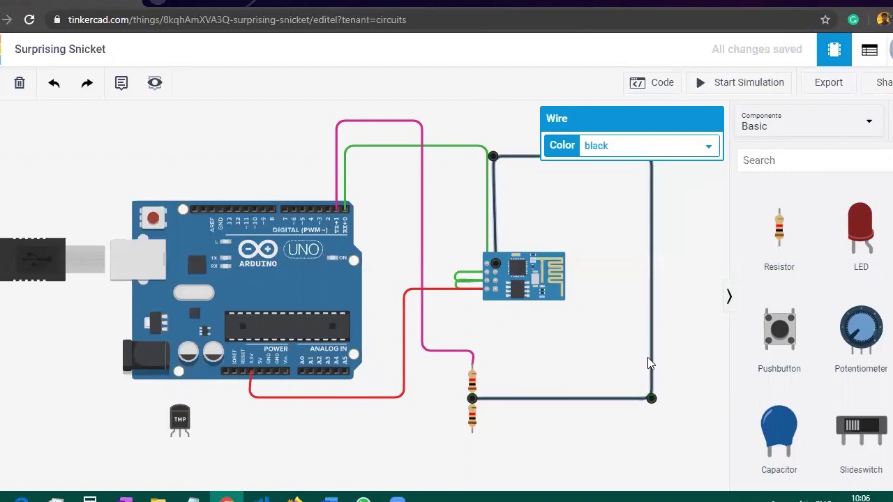
left_click_drag(498, 157, 500, 159)
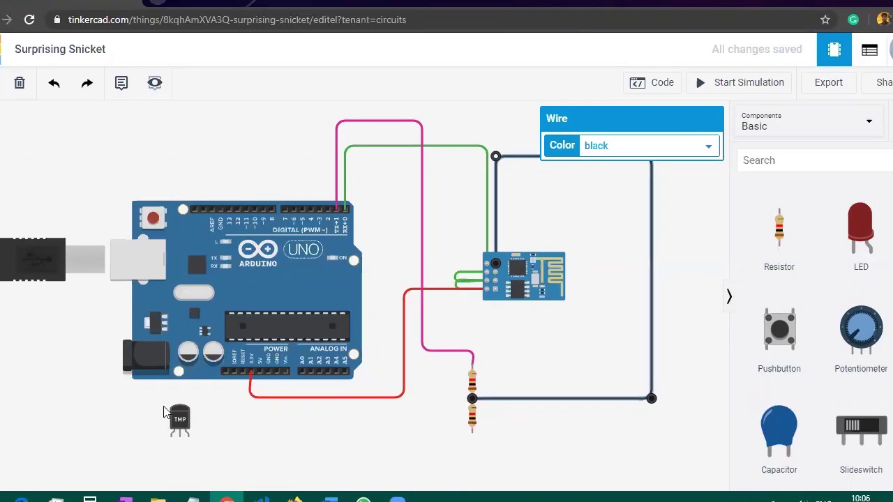
left_click(141, 399)
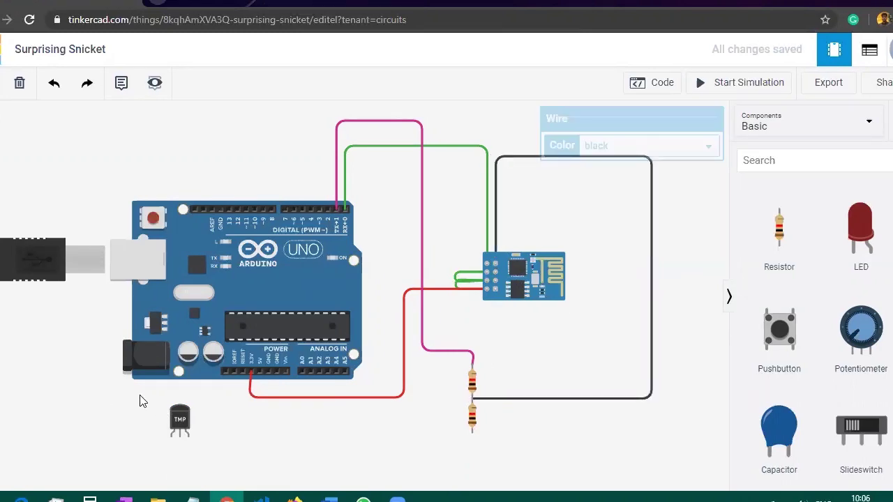
Step: Wire the temperature sensor's right leg to the Arduino's first GND power pin, routed below the board, and color the wire black
left_click(185, 422)
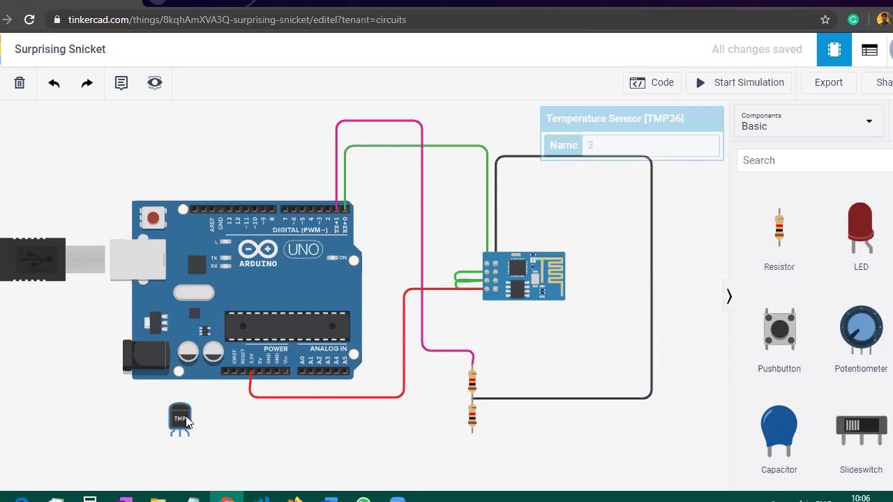
left_click(188, 435)
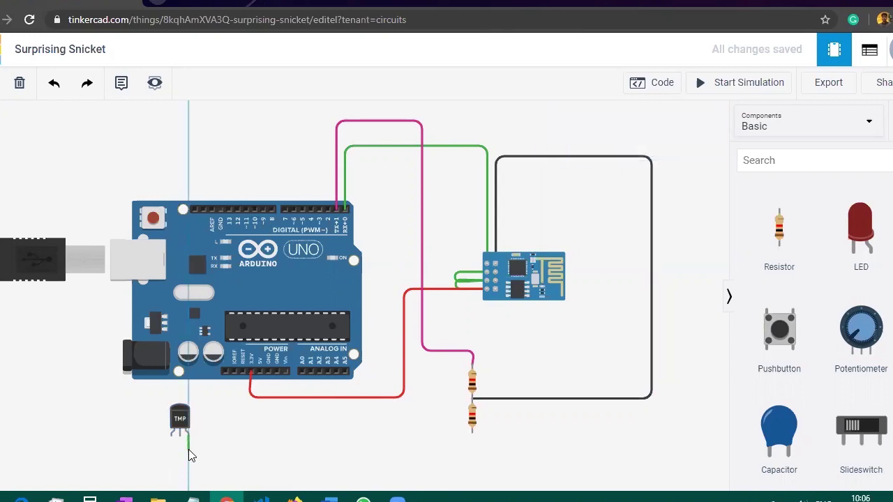
left_click(189, 449)
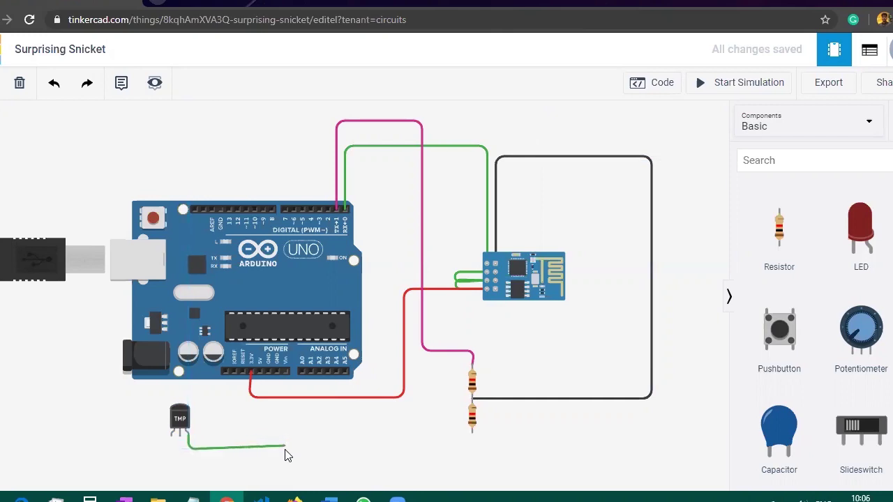
left_click(272, 450)
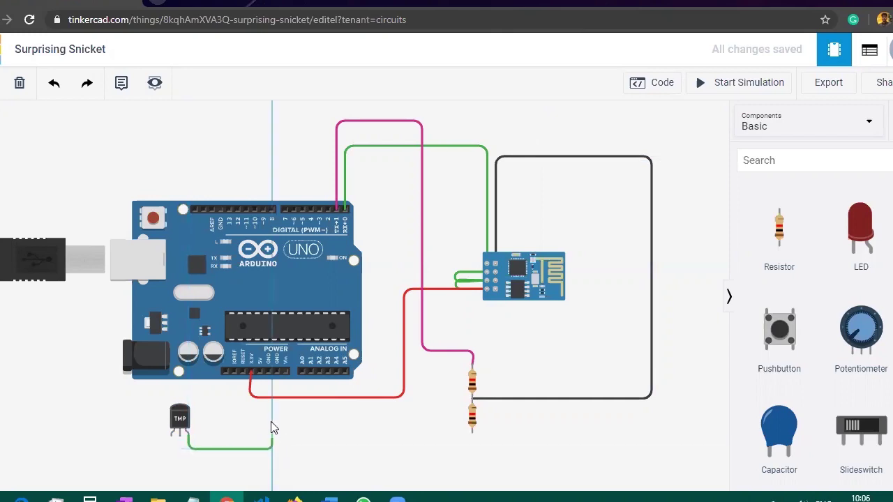
left_click(270, 376)
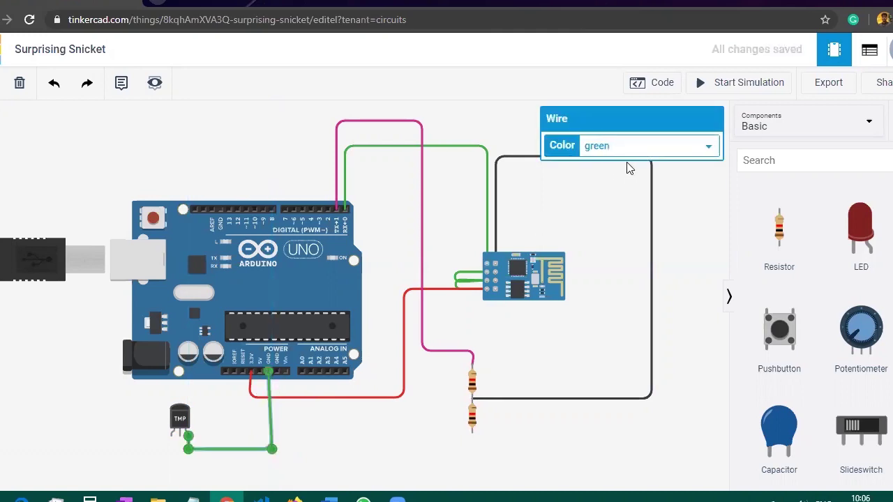
left_click(644, 149)
left_click(644, 165)
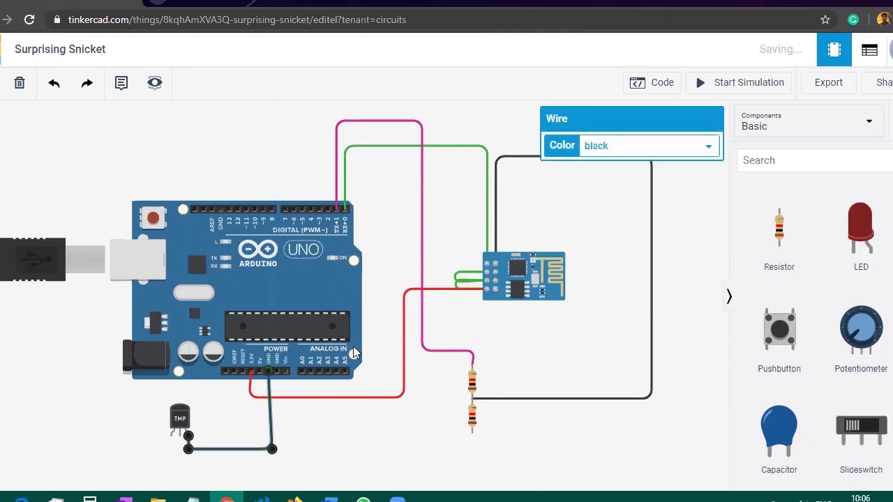
Step: Wire the temperature sensor's left leg to the Arduino's 5V pin, routed below the black wire, and color it red
left_click(172, 438)
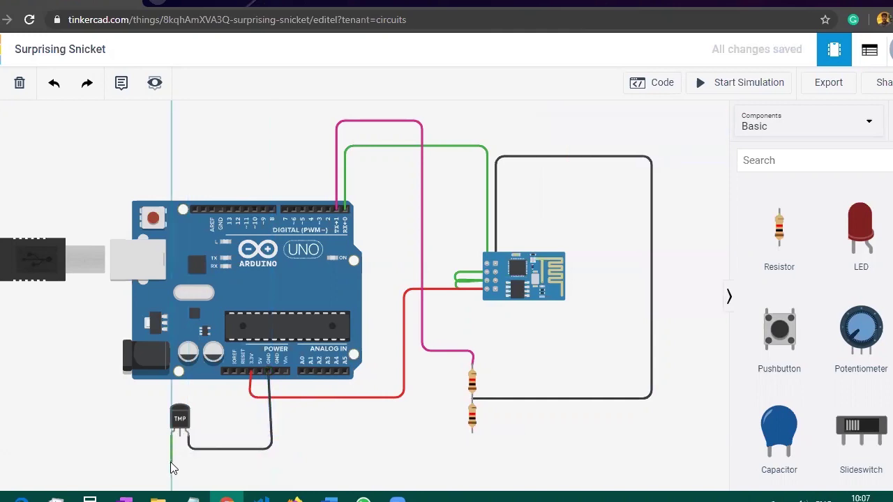
left_click(172, 462)
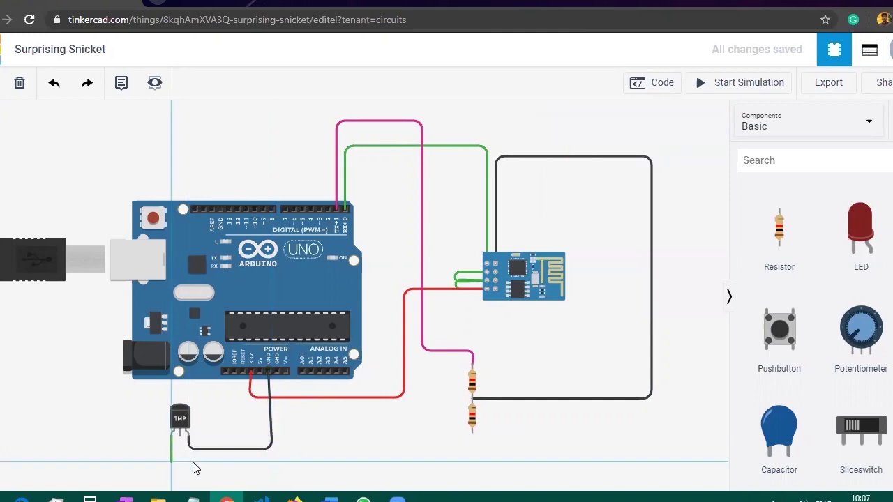
left_click(256, 462)
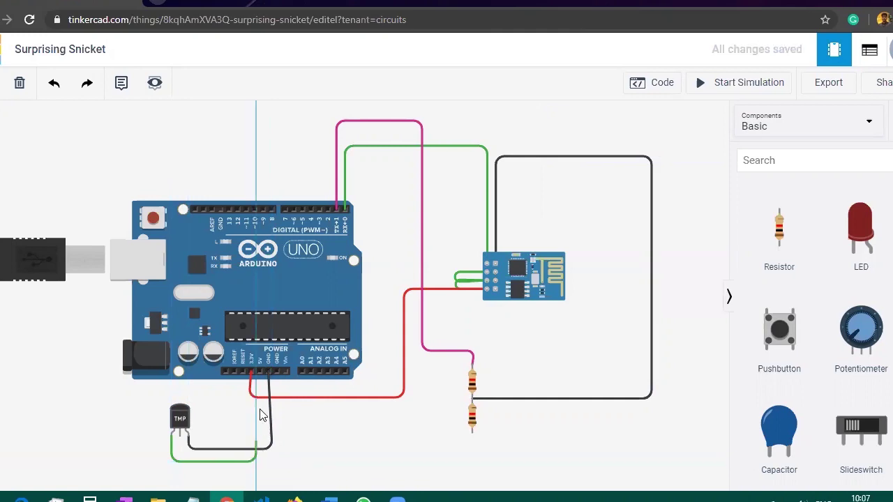
left_click(260, 372)
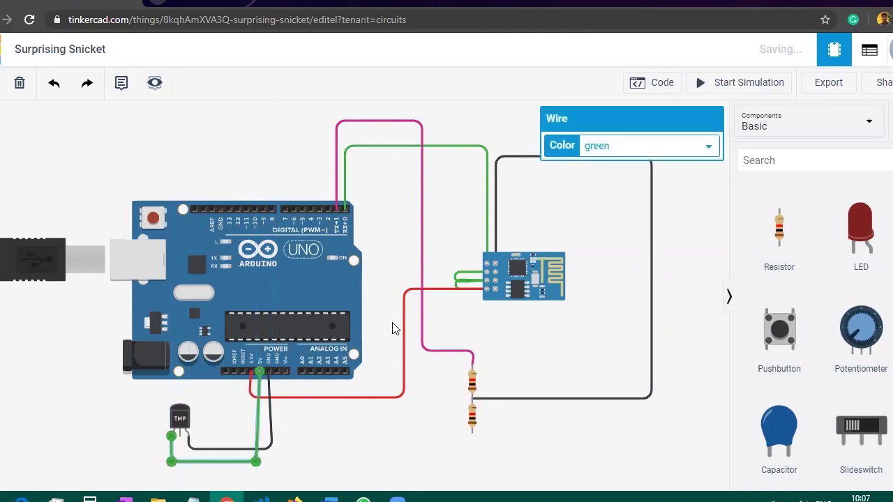
left_click(633, 145)
left_click(633, 162)
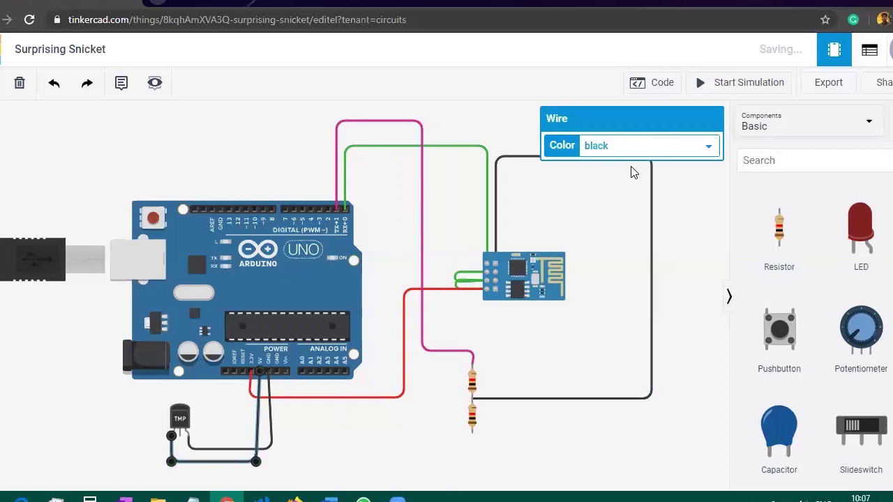
left_click(632, 151)
left_click(631, 176)
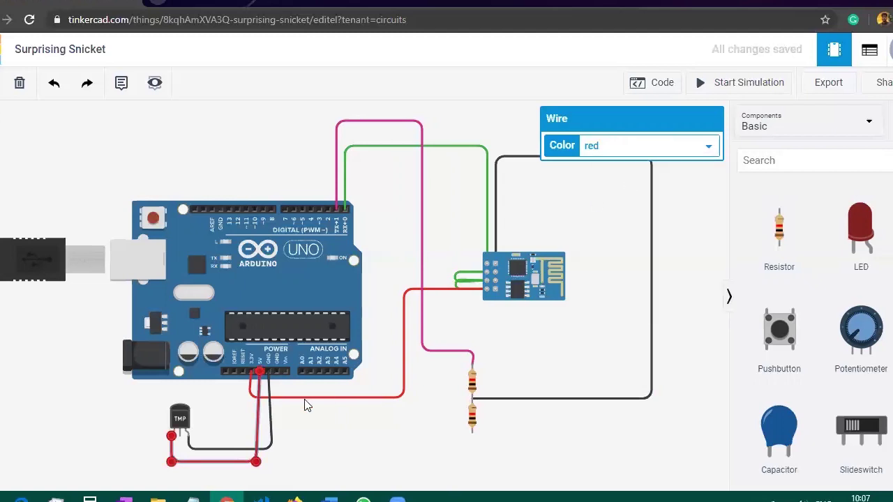
Step: Wire the temperature sensor's middle leg to the Arduino's A0 pin with a green wire routed below the other sensor wires
left_click(180, 440)
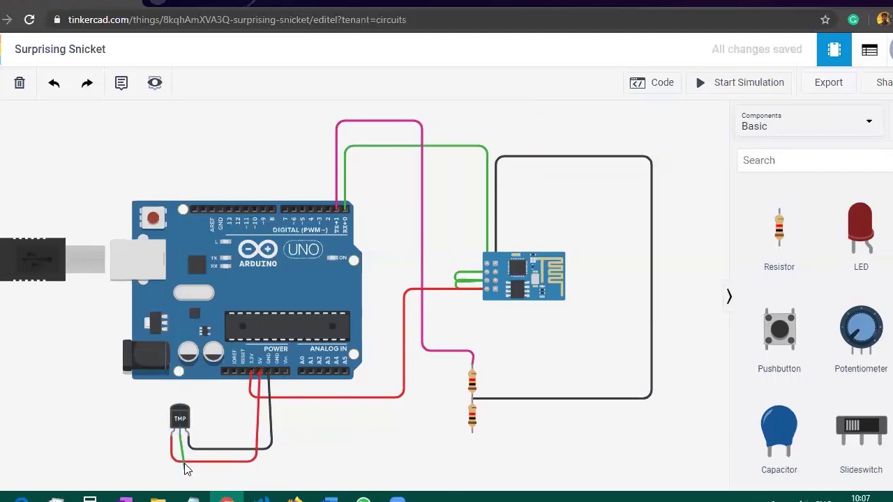
left_click(185, 469)
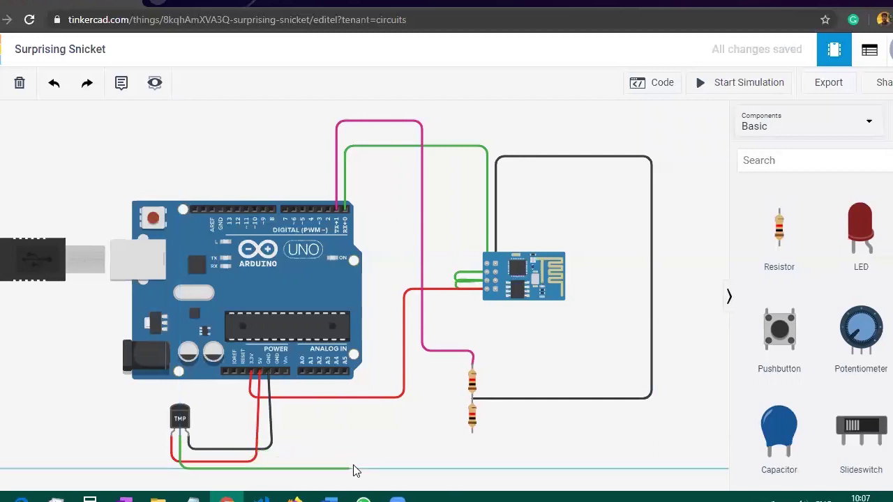
left_click(307, 468)
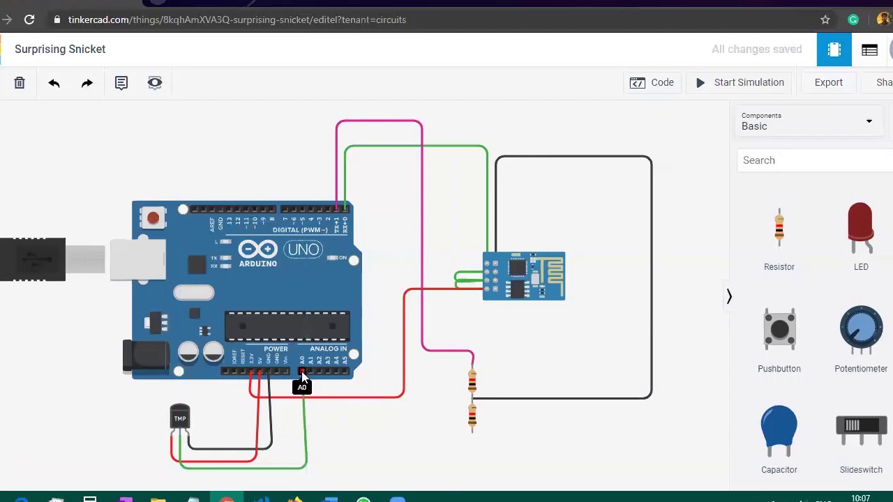
left_click(302, 372)
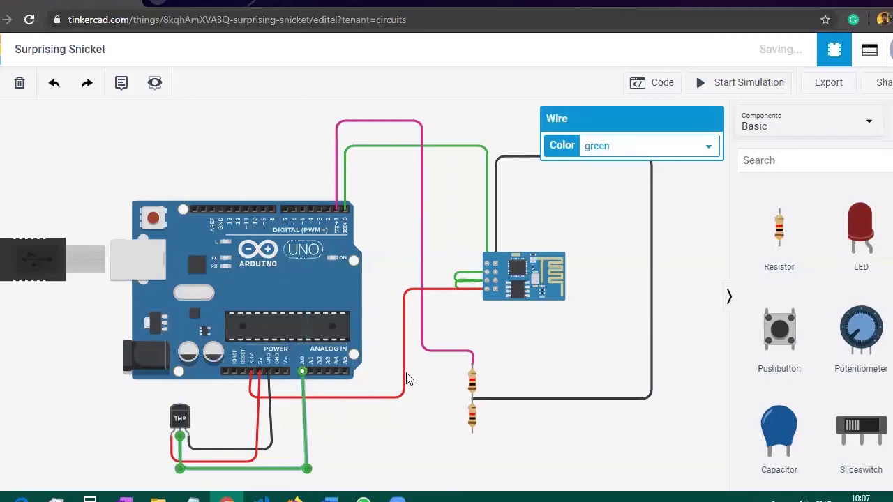
Step: Delete the black wire between the resistor junction and the Wifi module
left_click(496, 291)
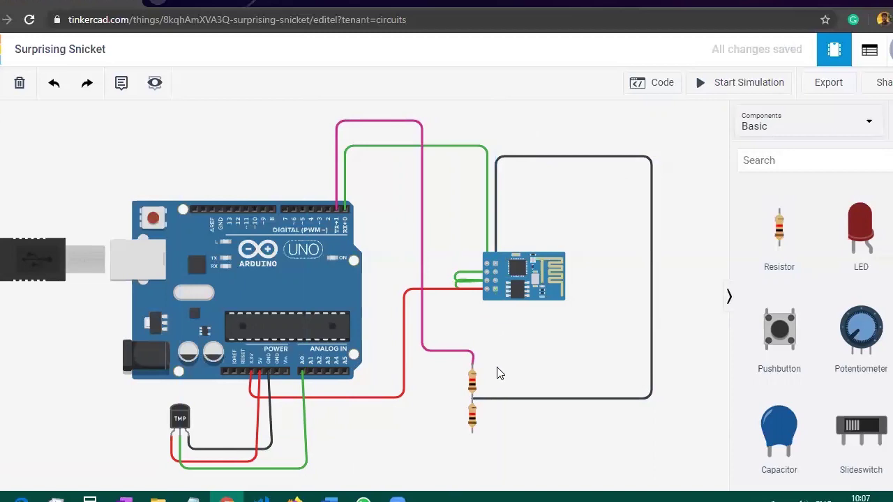
left_click(483, 400)
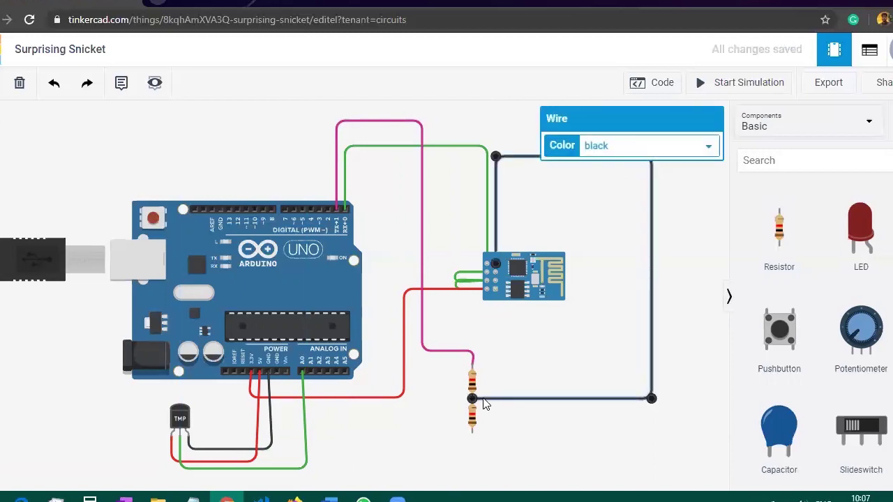
key("Delete")
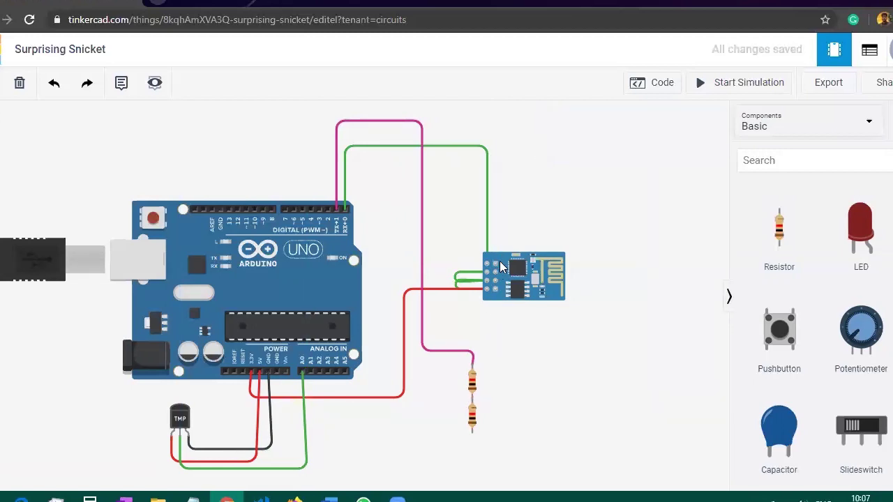
Step: Wire the Wifi module's top pin in its right column to the lower resistor's bottom terminal, routed above and around the module's right side
left_click(496, 262)
left_click(496, 123)
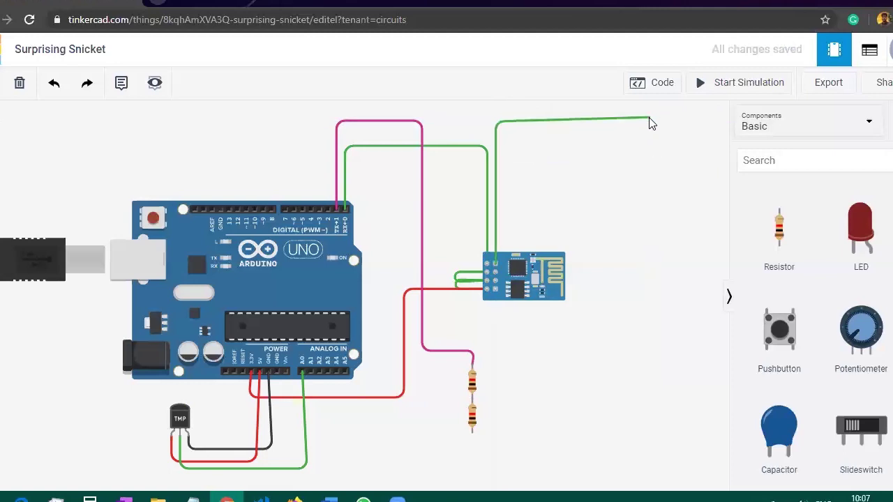
left_click(650, 123)
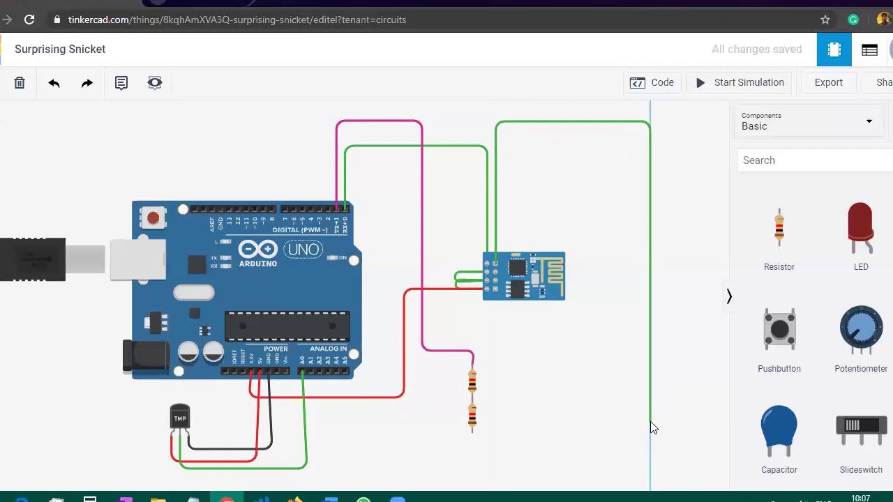
left_click(652, 438)
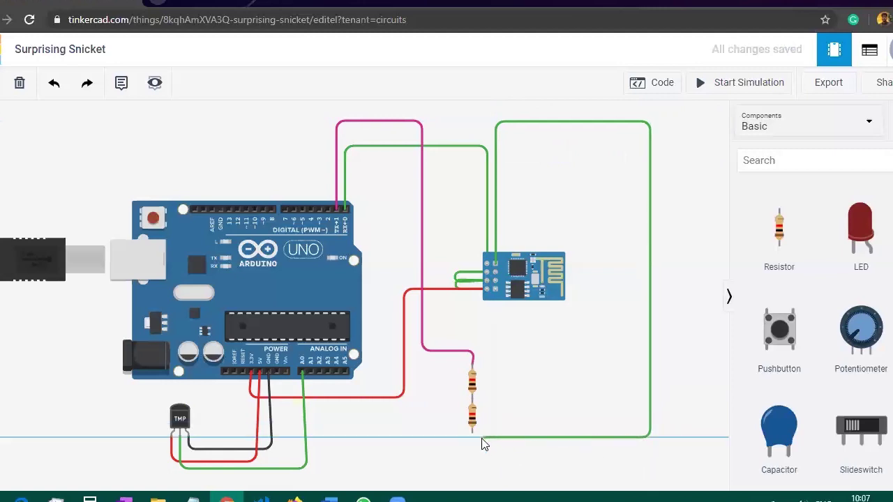
left_click(472, 435)
left_click(472, 435)
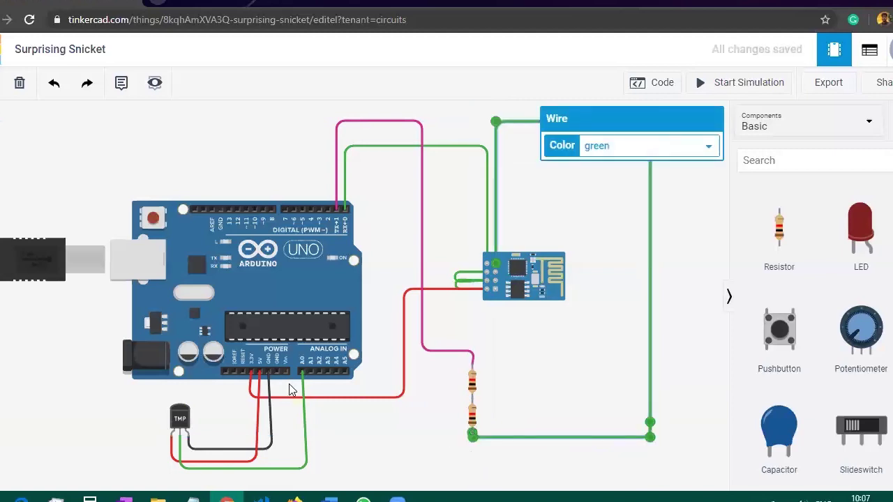
Step: Wire the Arduino's second GND power pin to the lower resistor's bottom terminal, routed below the board, and color the wire black
left_click(276, 369)
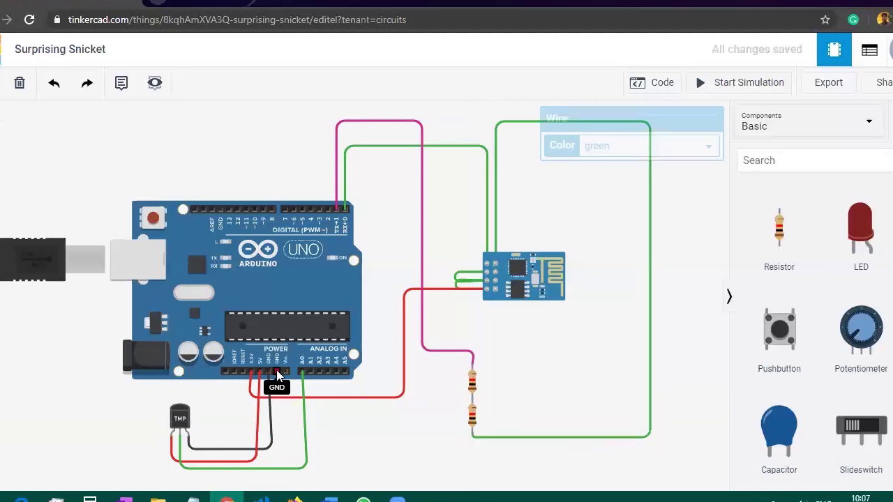
left_click(278, 434)
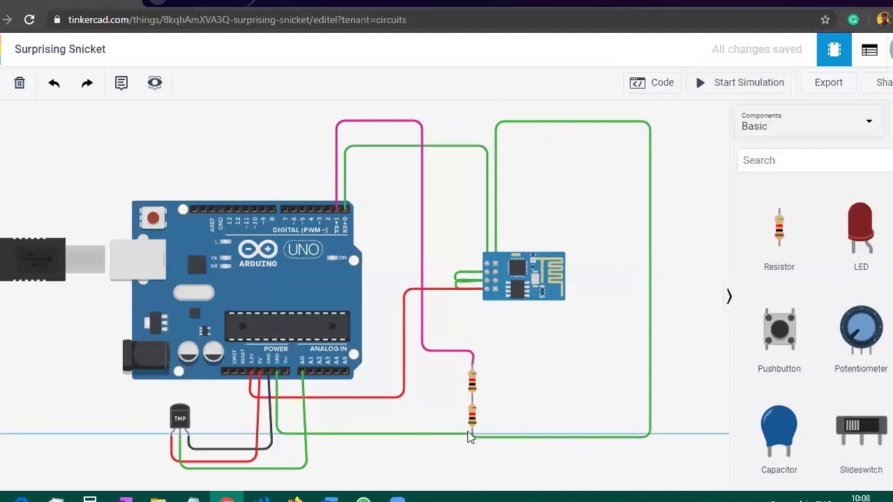
left_click(472, 435)
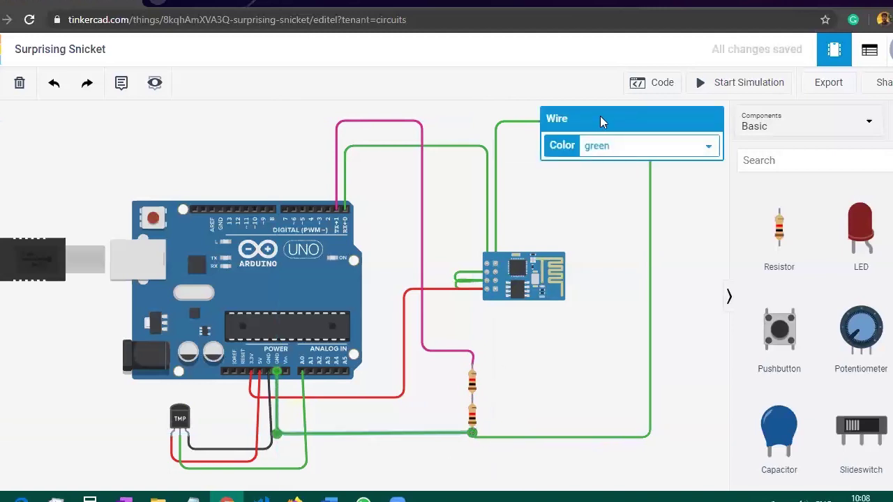
left_click(623, 152)
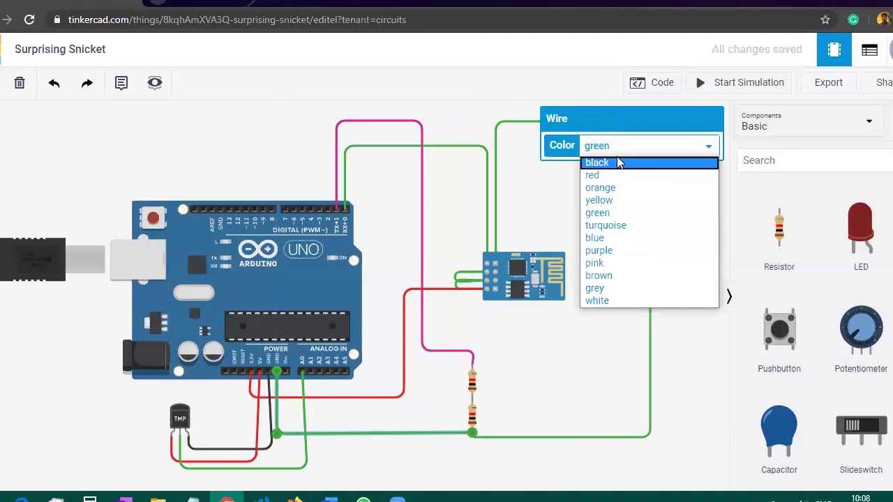
left_click(619, 162)
Step: Color the long green wire between the Wifi module and the lower resistor's bottom terminal black
left_click(650, 211)
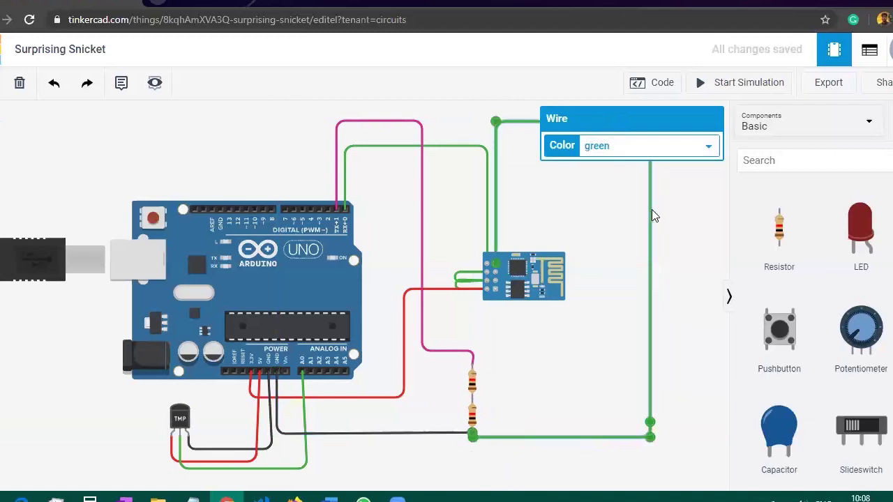
left_click(637, 150)
left_click(637, 162)
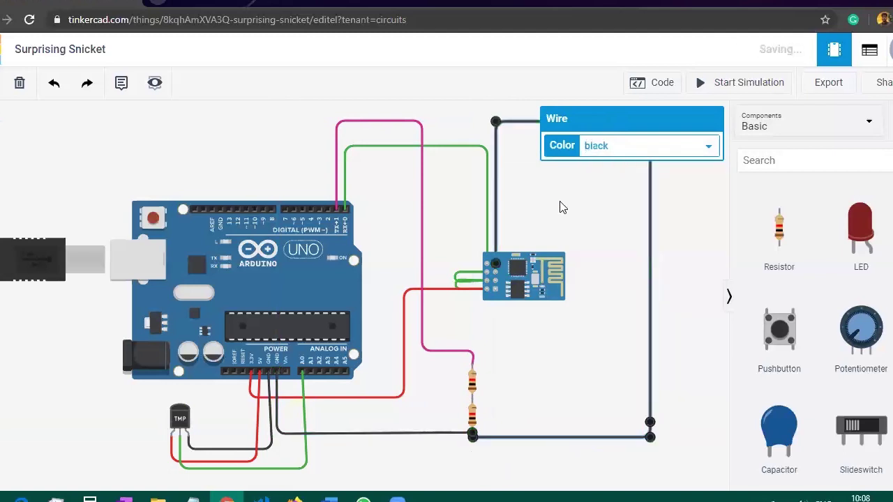
Step: Wire the Wifi module's bottom pin in its right column to the junction between the two resistors with a green wire
left_click(496, 290)
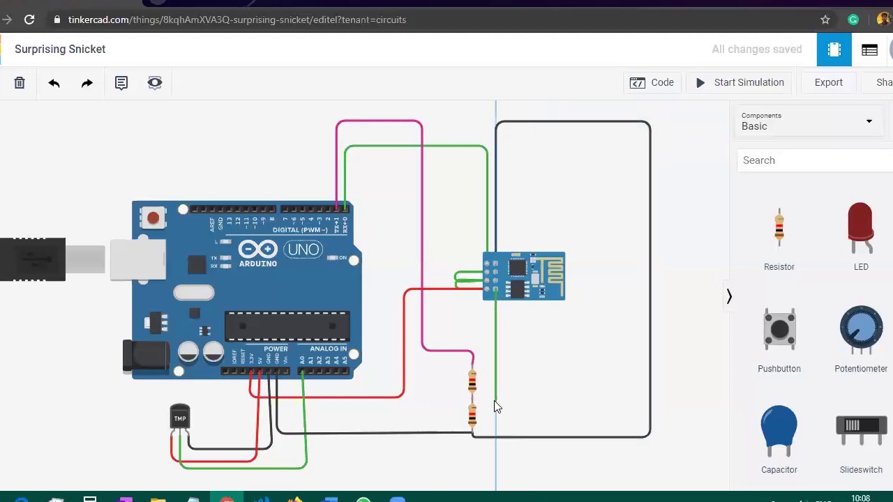
left_click(495, 399)
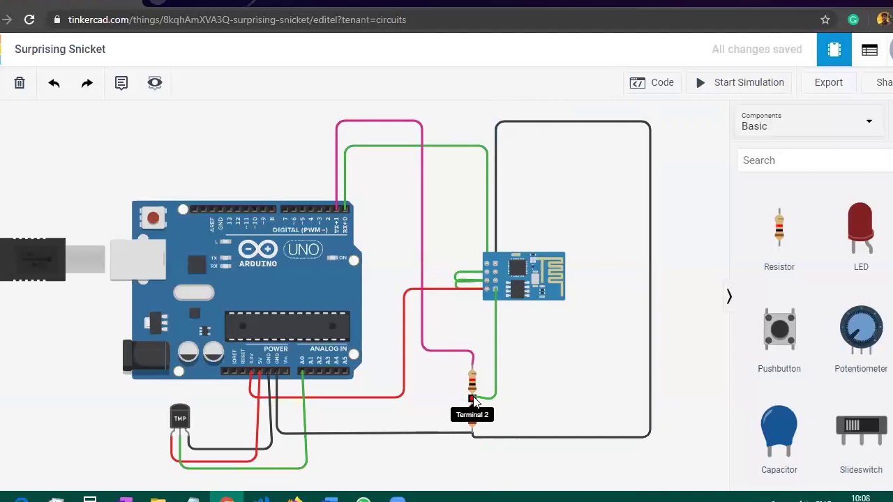
left_click(472, 400)
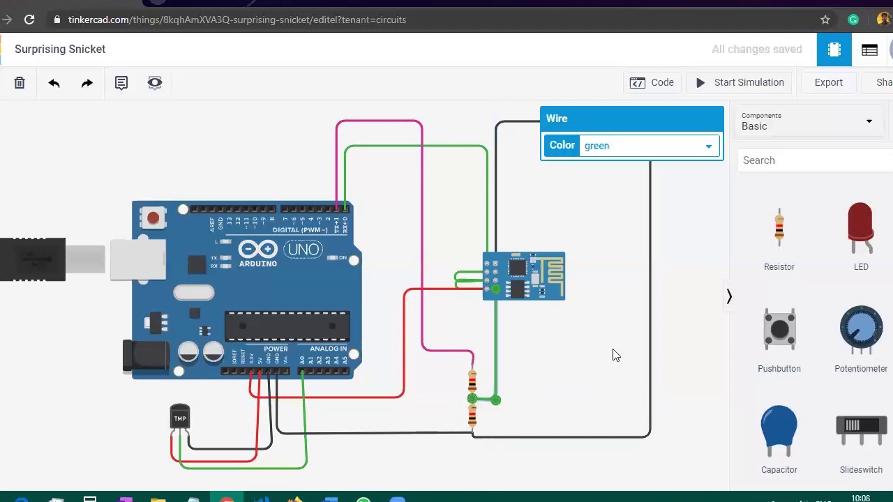
left_click(686, 268)
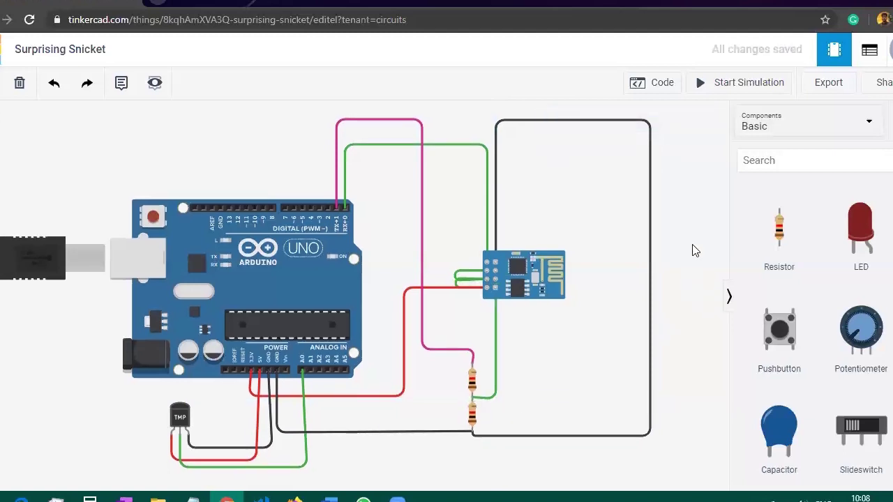
left_click_drag(699, 280, 691, 260)
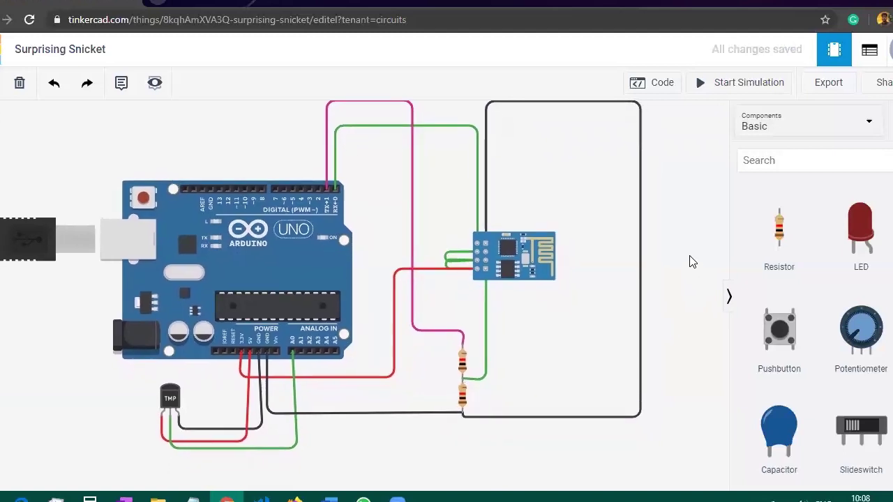
scroll(497, 262, "down", 2)
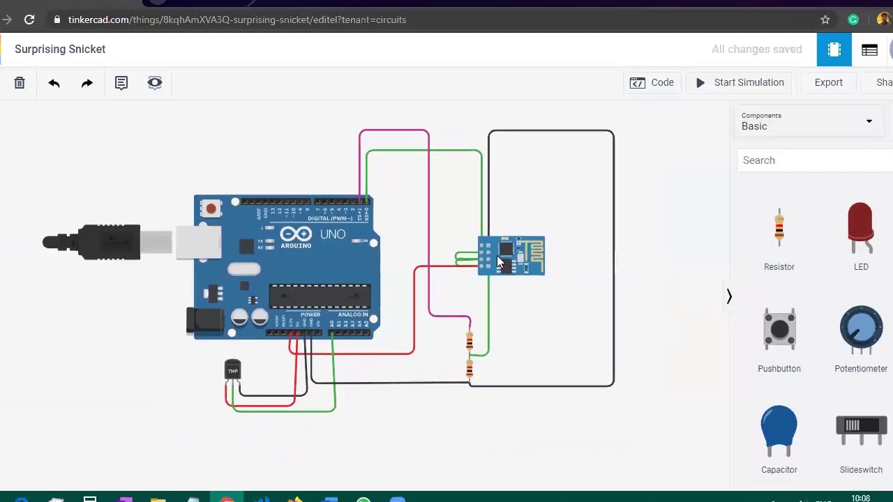
left_click_drag(588, 284, 568, 283)
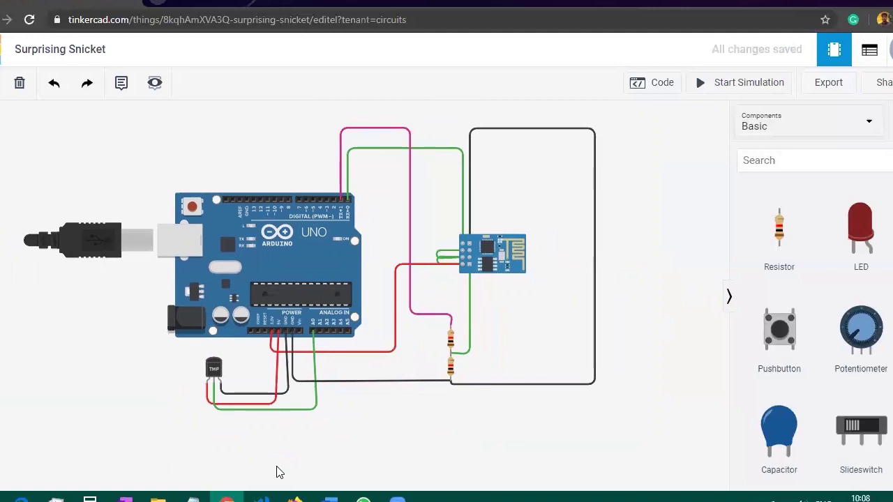
Step: Switch to Notepad and examine the prepared ESP8266 sketch, from its connection settings to the setup and loop functions
key("alt+Tab")
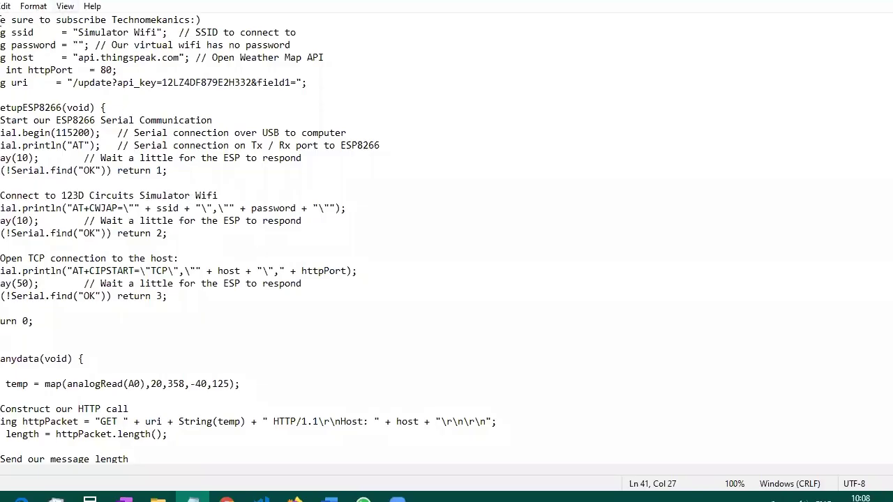
left_click_drag(0, 19, 240, 14)
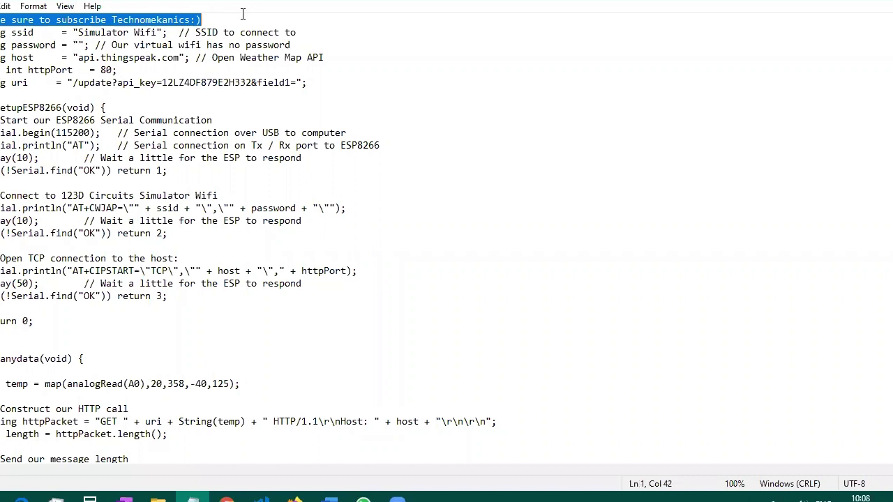
left_click(50, 70)
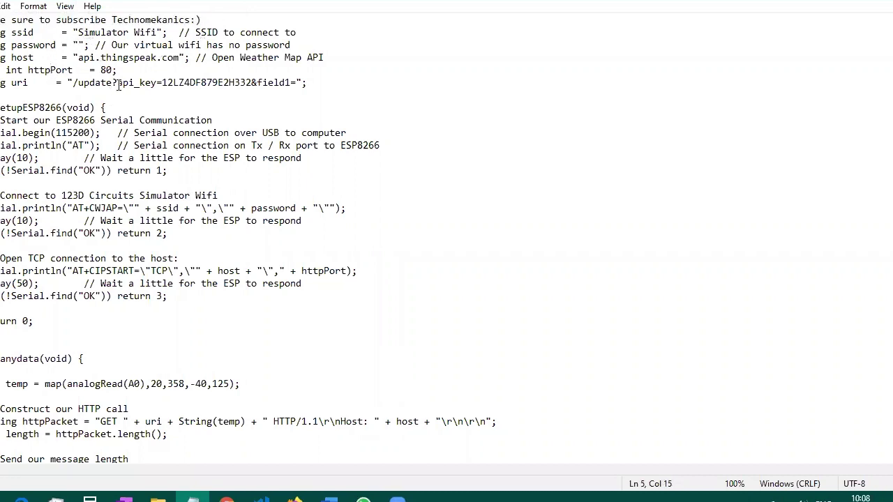
scroll(167, 181, "down", 3)
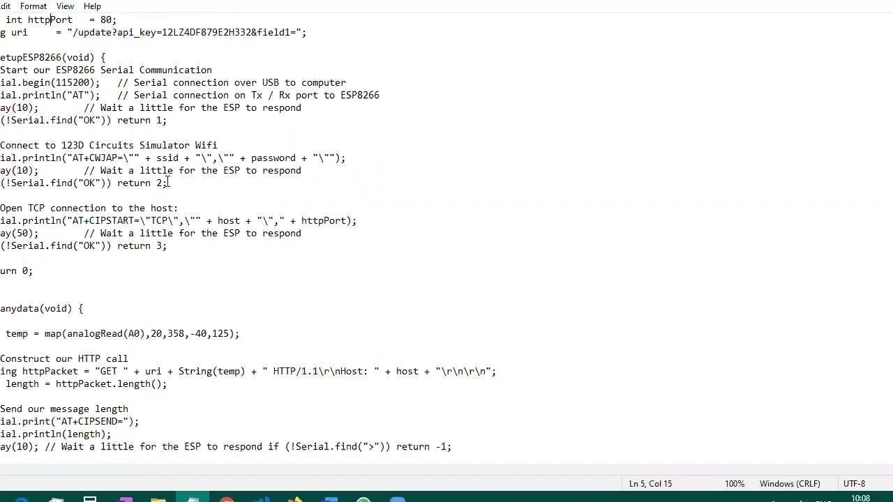
scroll(168, 181, "down", 6)
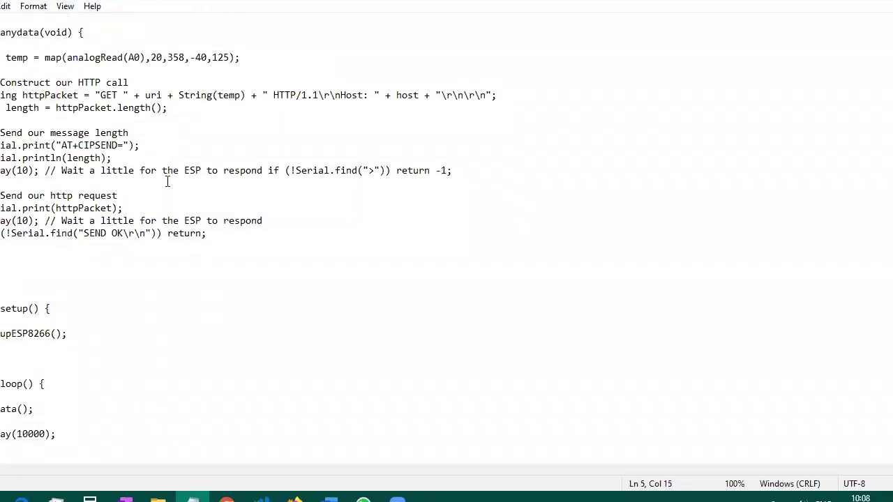
scroll(167, 182, "up", 9)
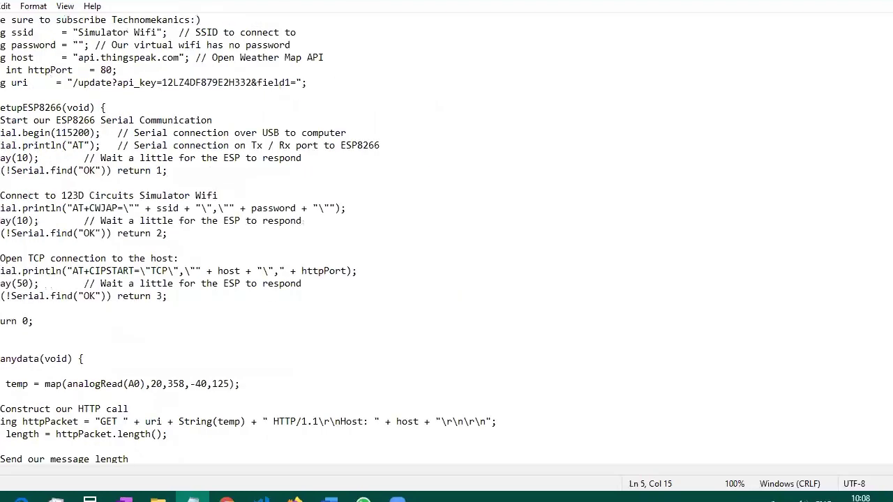
Step: Return to Tinkercad, open the Arduino's code editor and change it from Blocks to Text, accepting the loss of the blocks
key("alt+Tab")
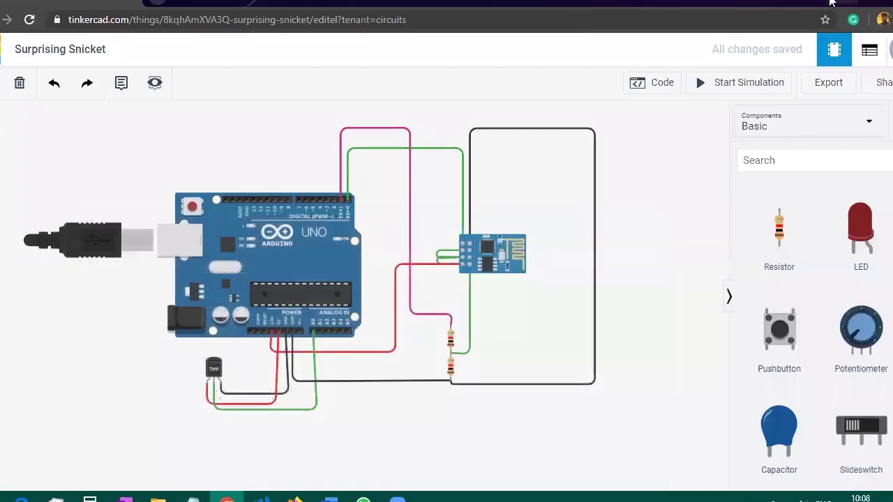
left_click(635, 84)
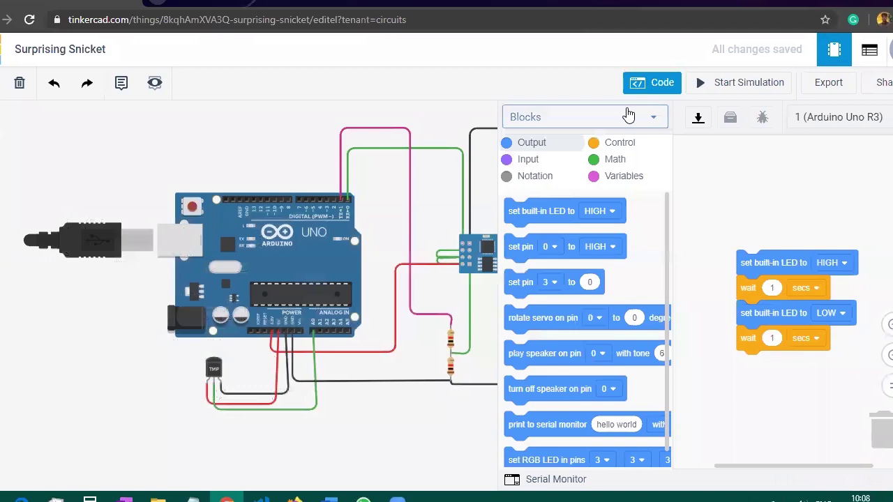
left_click(618, 118)
left_click(606, 181)
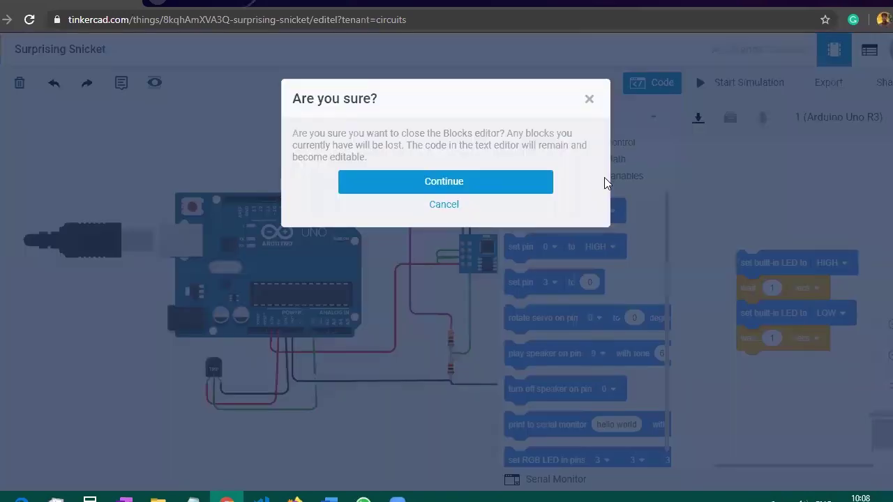
left_click(531, 187)
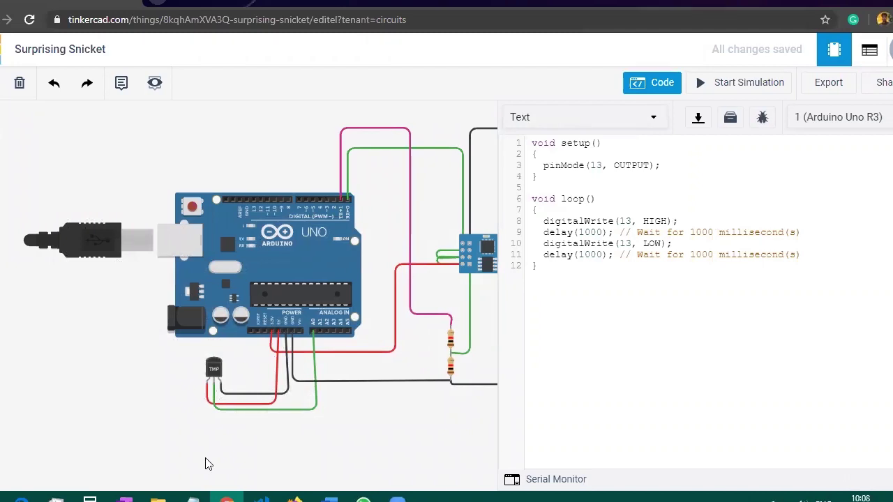
Step: Replace the entire default Arduino code with the ESP8266 sketch from Notepad
key("alt+Tab")
key("alt+Tab")
left_click_drag(623, 267, 558, 132)
key("ctrl+v")
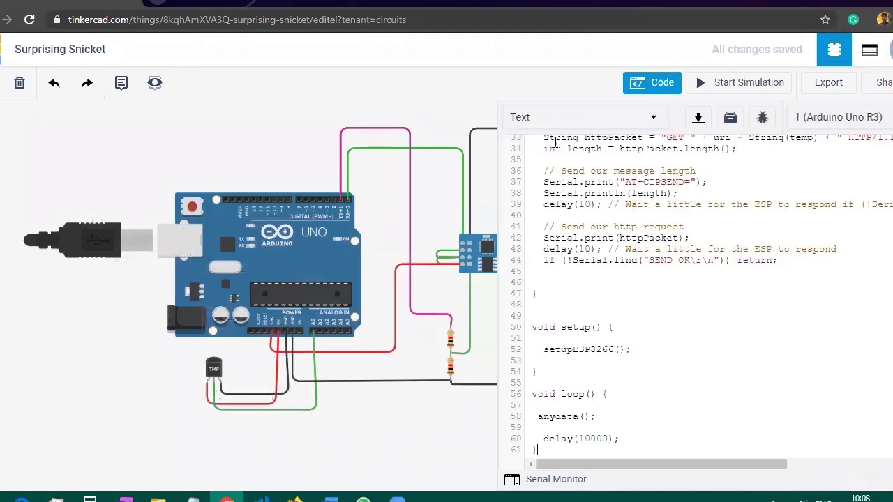
Step: Remove the API key value from the uri string on line 6, leaving "/update?api_key=&field1="
scroll(660, 226, "up", 10)
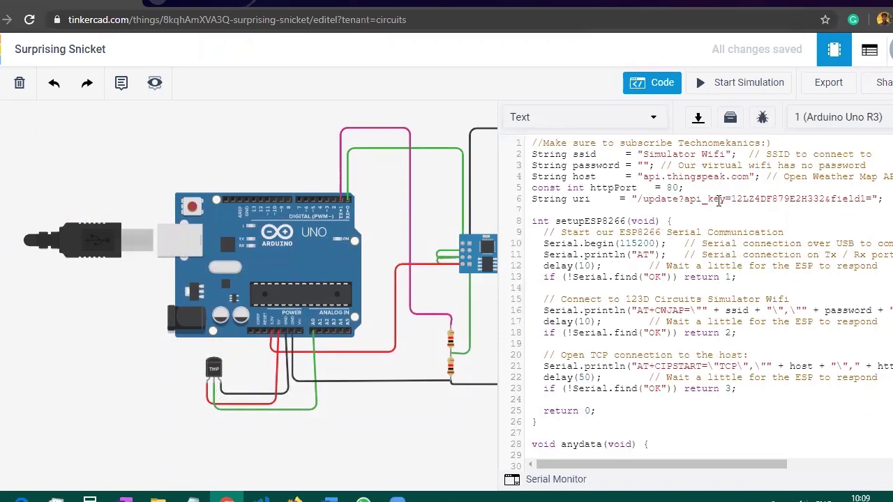
left_click_drag(747, 198, 832, 202)
key("BackSpace")
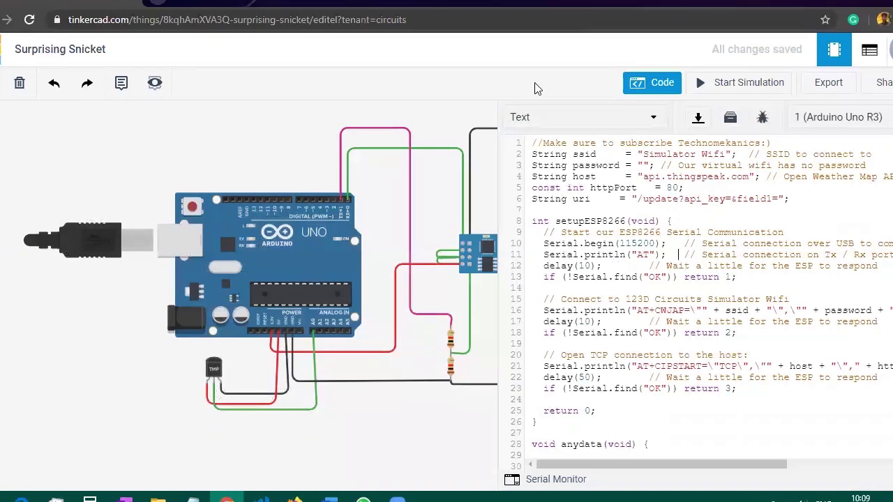
Step: Search the web for "THINK SPEAK" in a new browser tab and open the ThingSpeak website
left_click(164, 3)
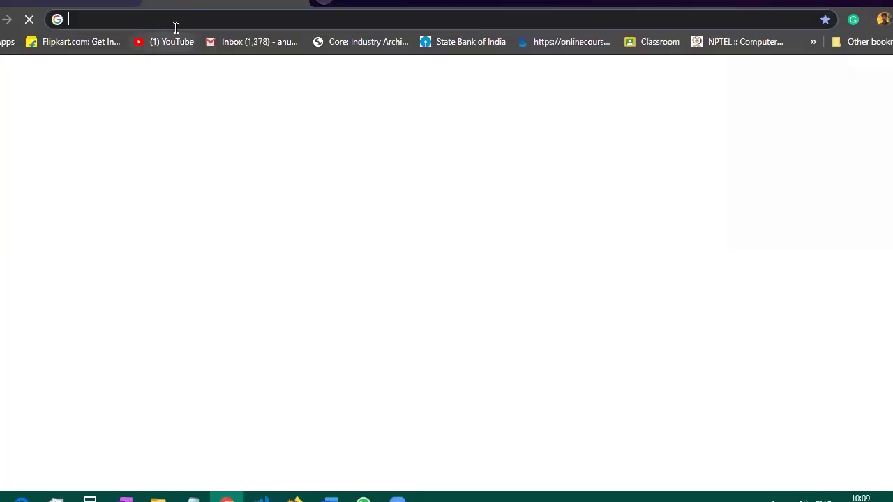
type("tink")
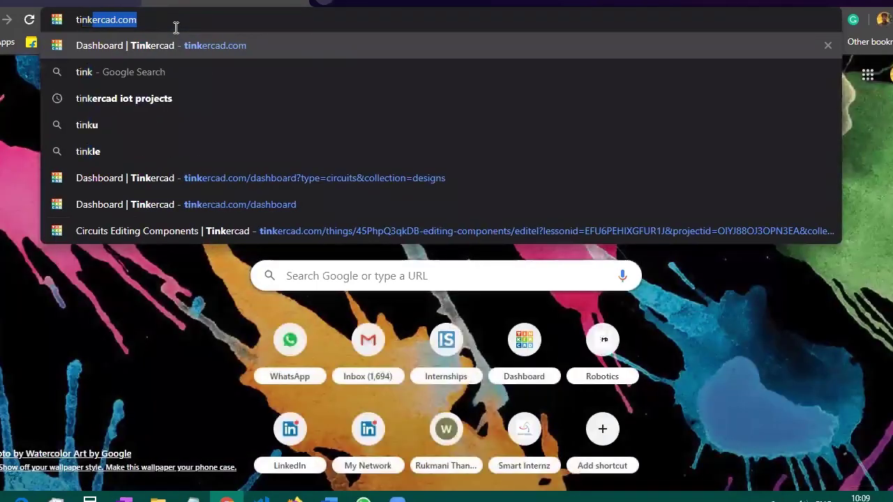
key("BackSpace")
key("BackSpace")
key("BackSpace")
key("BackSpace")
type("hink SPEAK")
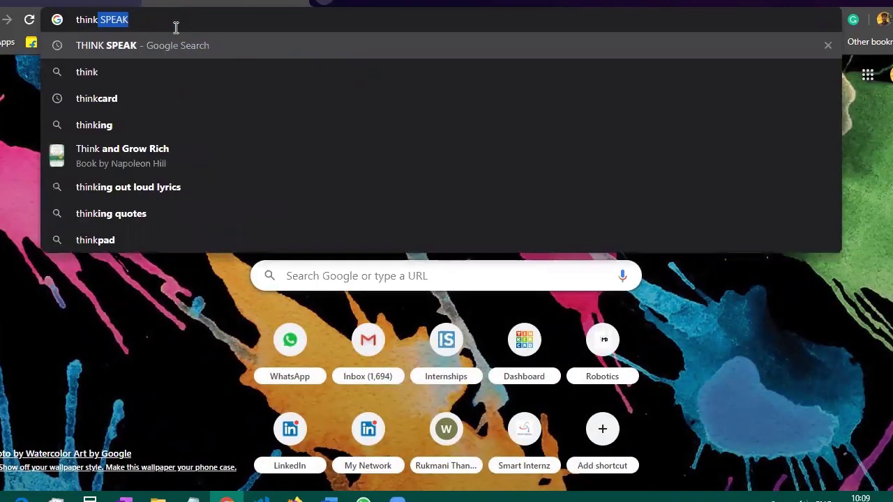
key("Return")
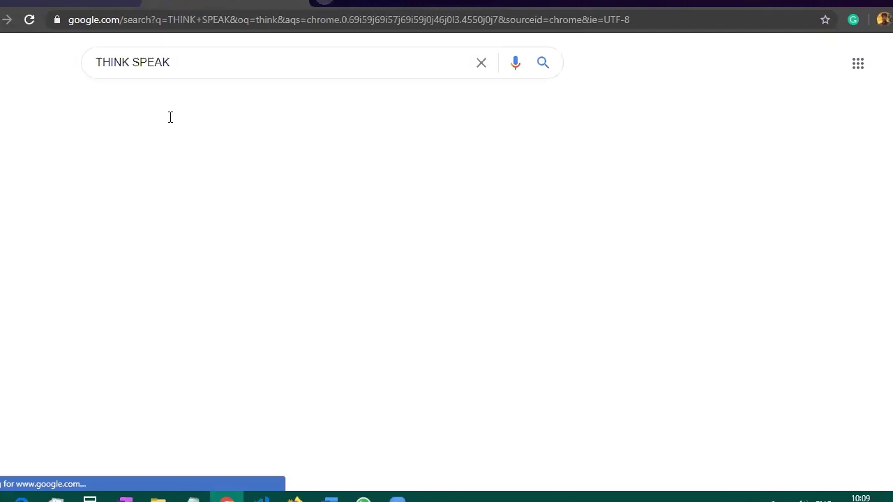
left_click(150, 210)
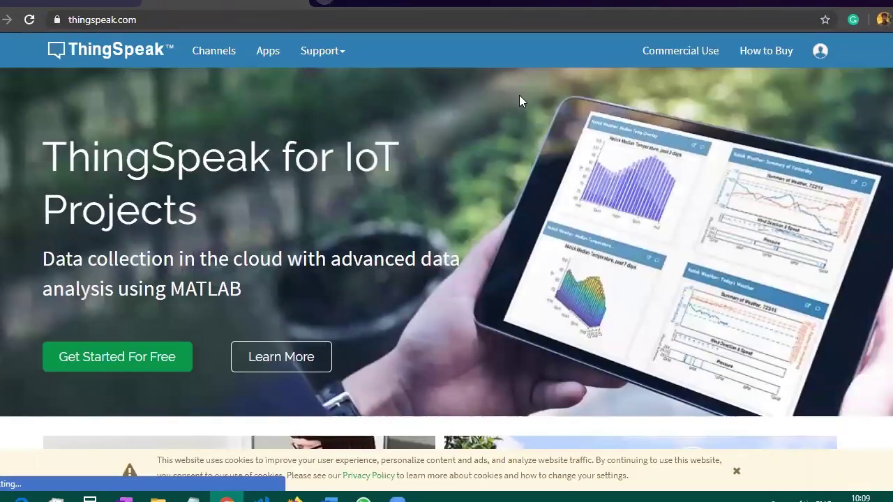
Step: Open the ThingSpeak login page, fill in the account's e-mail address and continue to the password prompt
left_click(819, 56)
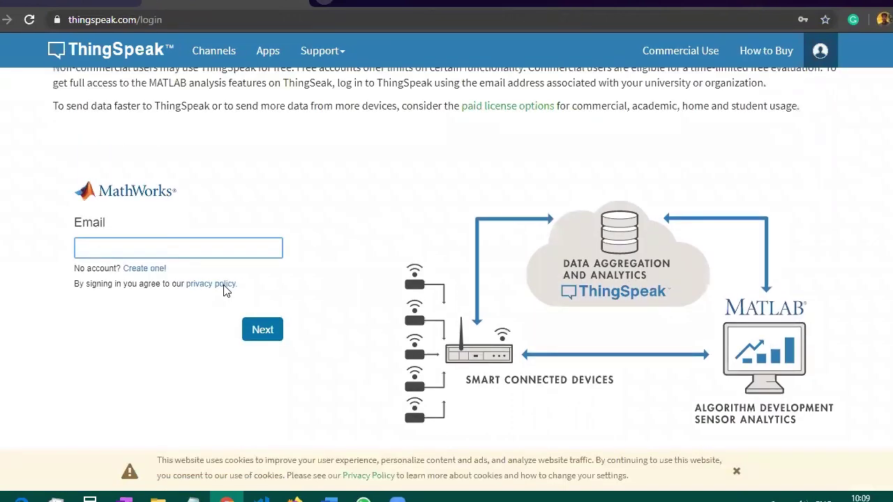
type("nu")
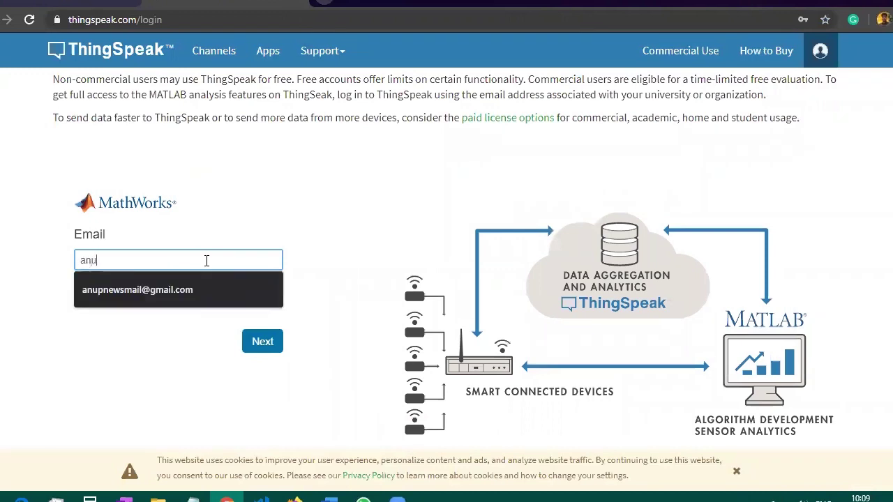
key("Down")
key("Return")
key("Tab")
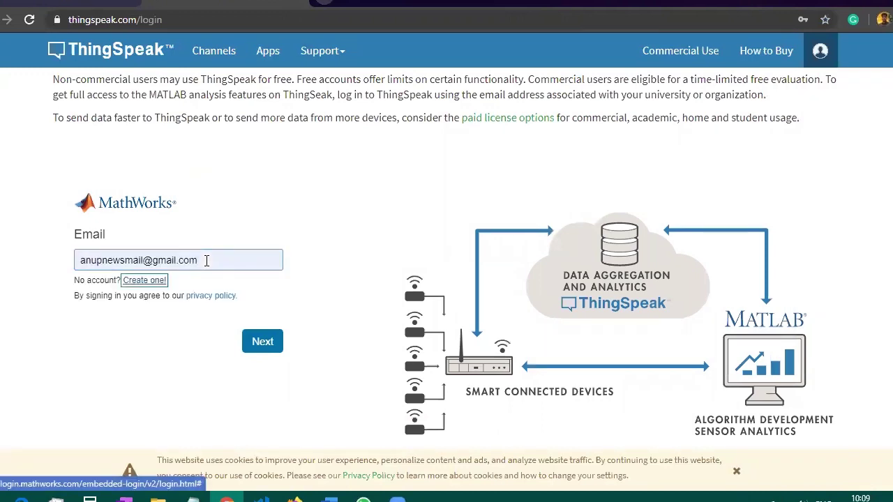
left_click(259, 344)
Step: Try to sign in with the account password, and replace the entry in the Password field by typing the password again
type("•")
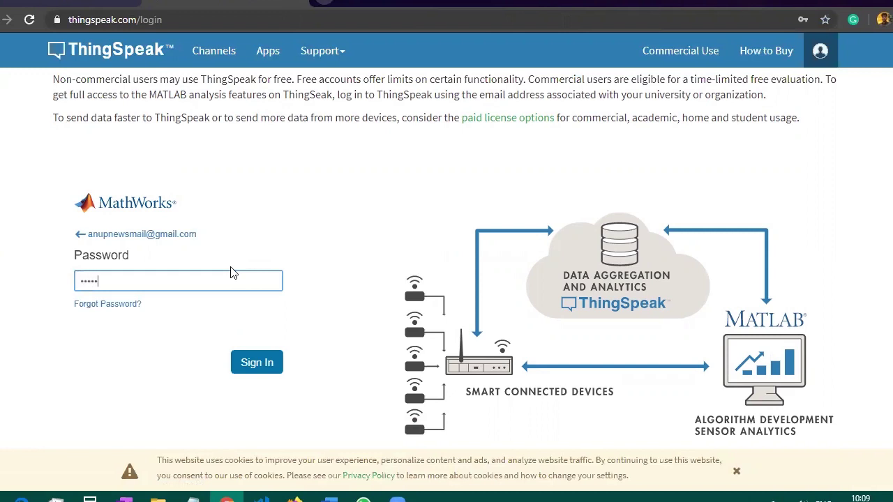
key("Return")
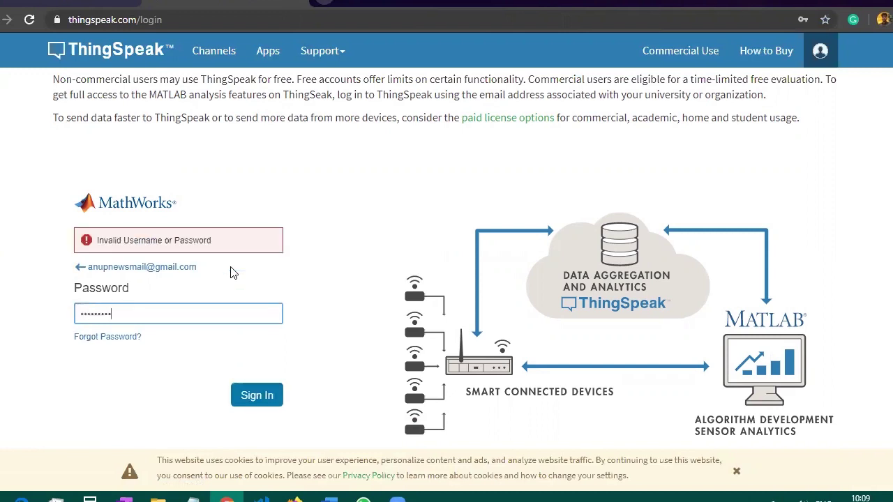
left_click_drag(209, 313, 30, 297)
type("••")
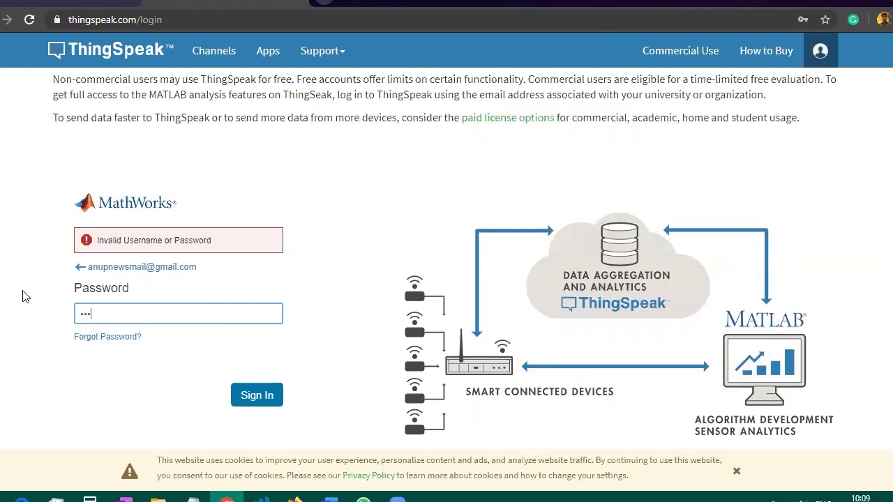